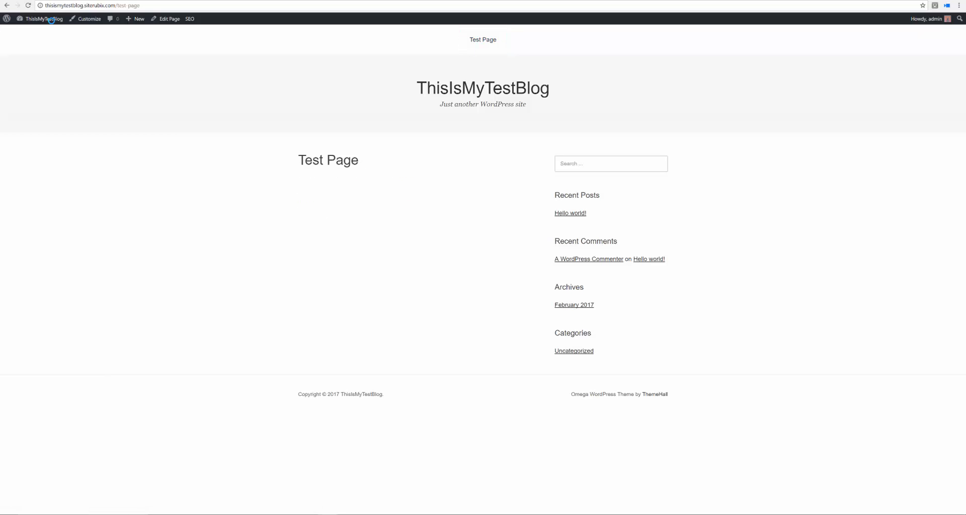
Open the Permalink settings from the site's dashboard and choose the Post name structure.
{"action": "mouse_move", "coordinate": [50, 20]}
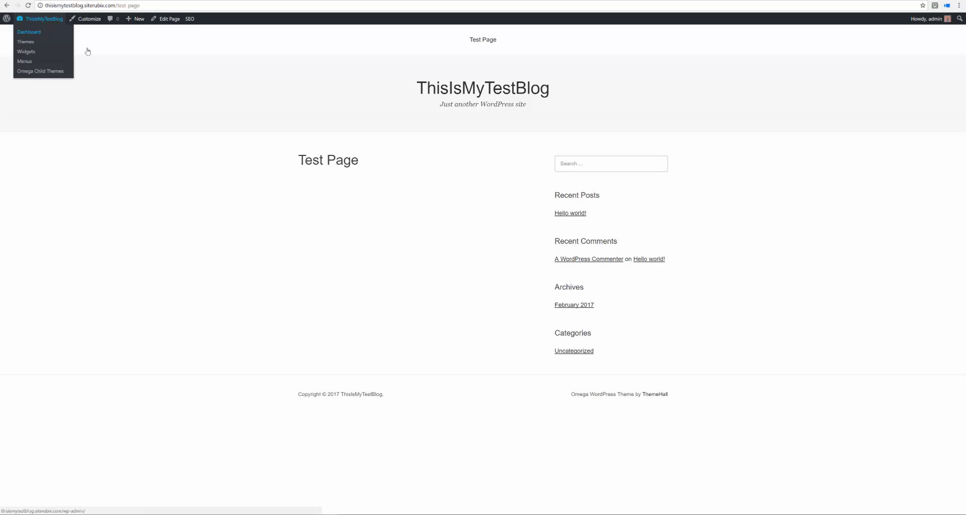
{"action": "left_click", "coordinate": [30, 32]}
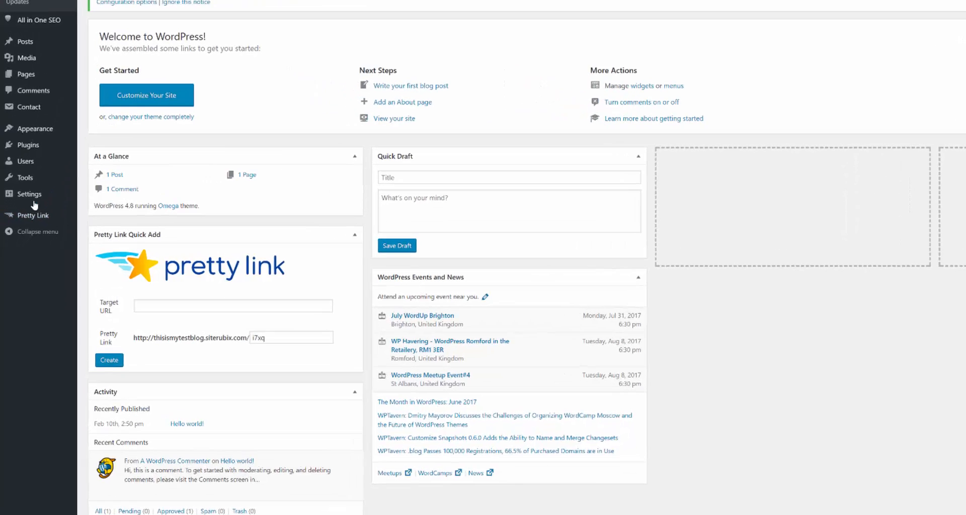
{"action": "mouse_move", "coordinate": [31, 194]}
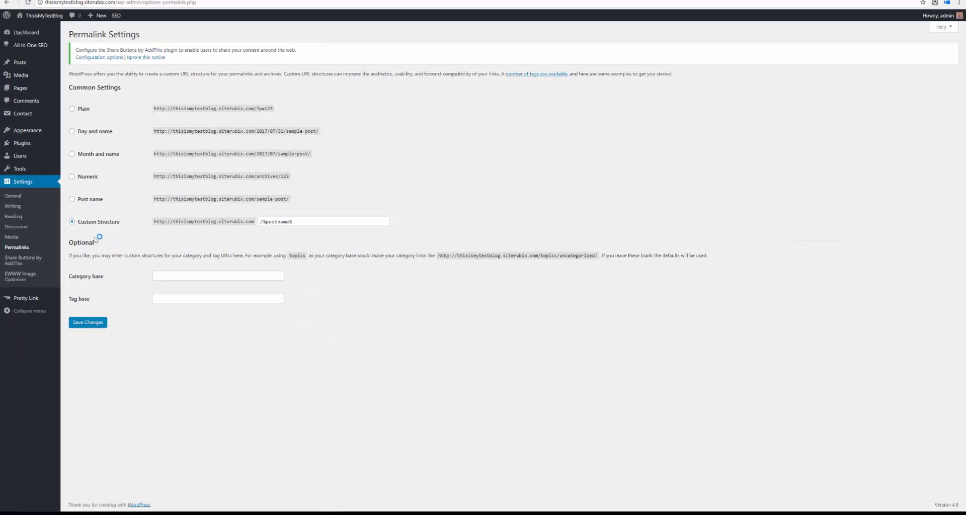
{"action": "left_click", "coordinate": [71, 198]}
Search Google for "fitness" in a new tab and open the "Train With Us and Further Your Fitness" result.
{"action": "left_click", "coordinate": [195, 0]}
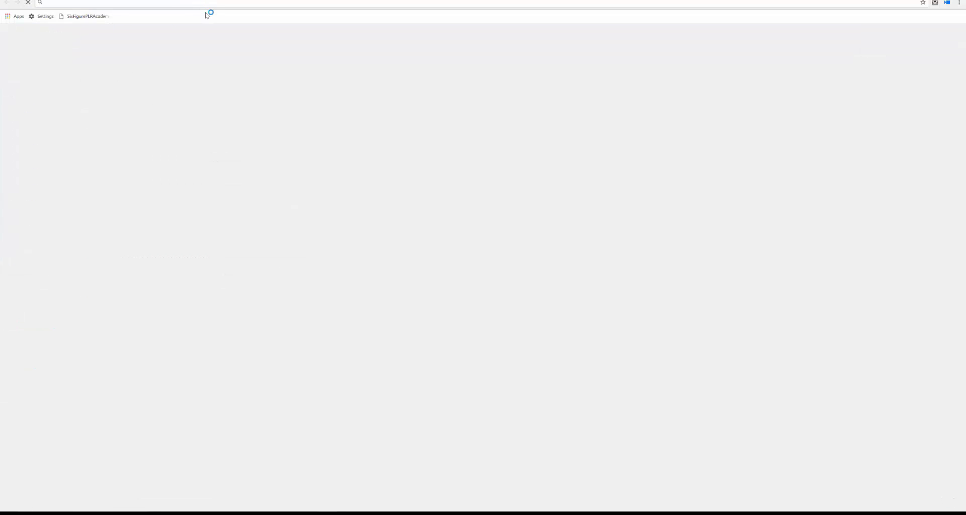
{"action": "type", "text": "goo"}
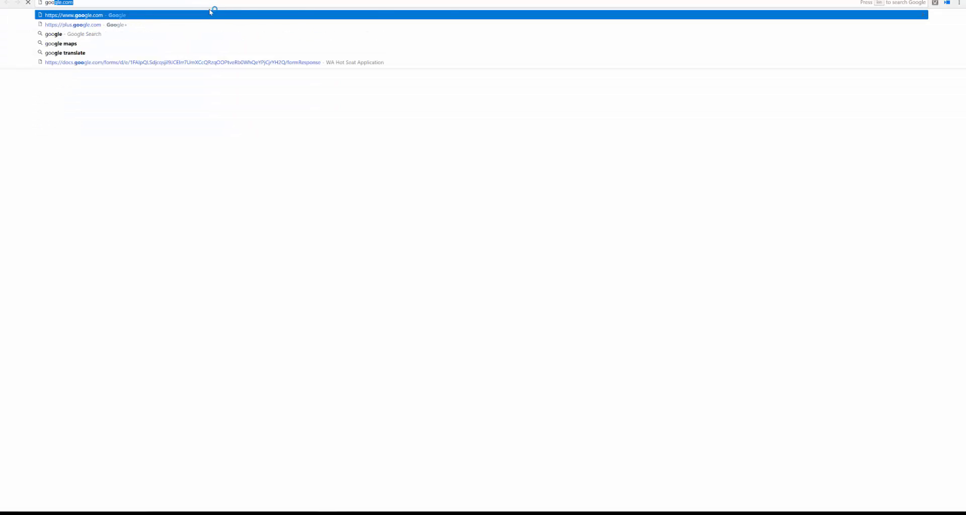
{"action": "type", "text": "gle.com"}
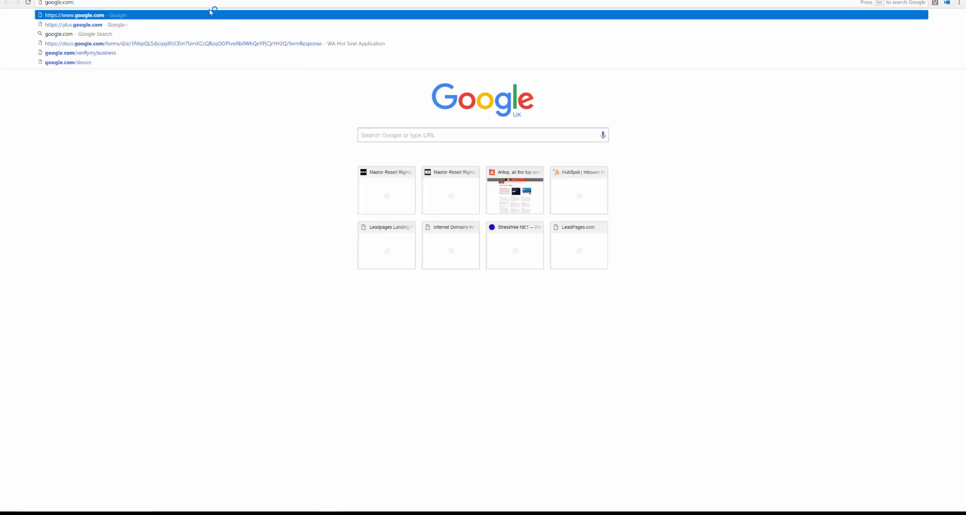
{"action": "key", "text": "Return"}
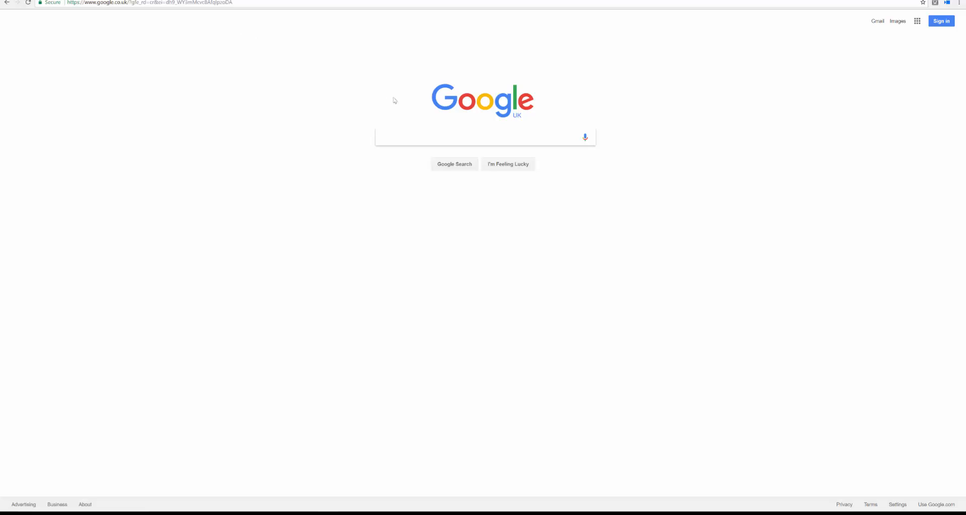
{"action": "type", "text": "fitness"}
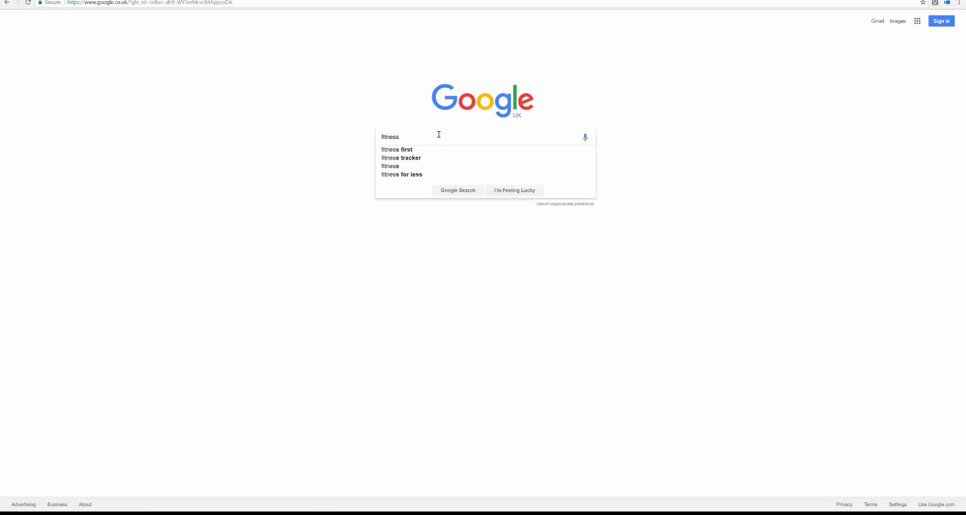
{"action": "key", "text": "Return"}
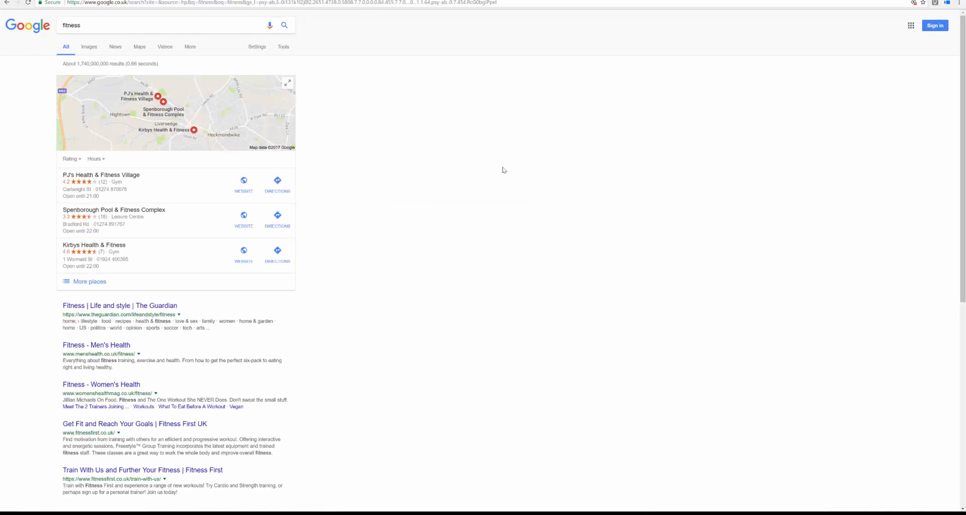
{"action": "scroll", "coordinate": [413, 216], "scroll_direction": "down", "scroll_amount": 2}
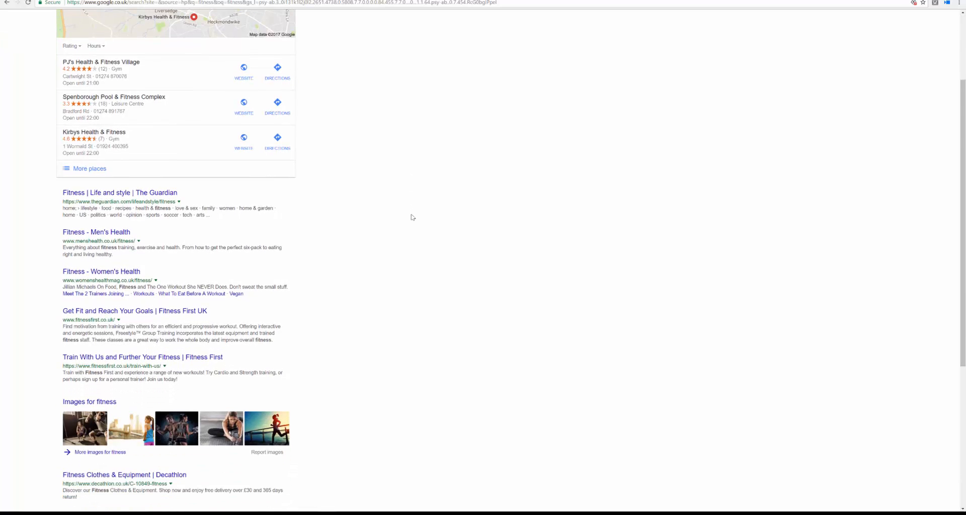
{"action": "scroll", "coordinate": [409, 216], "scroll_direction": "down", "scroll_amount": 2}
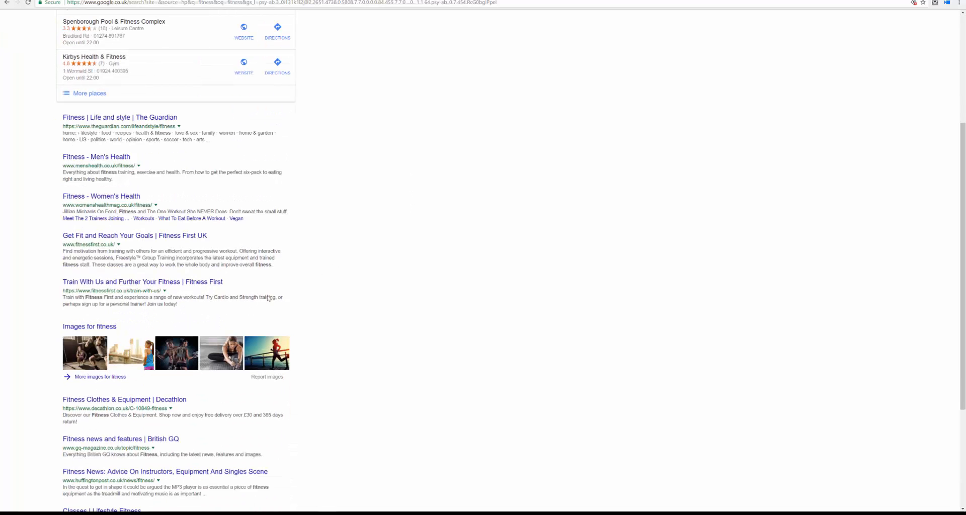
{"action": "left_click", "coordinate": [136, 284]}
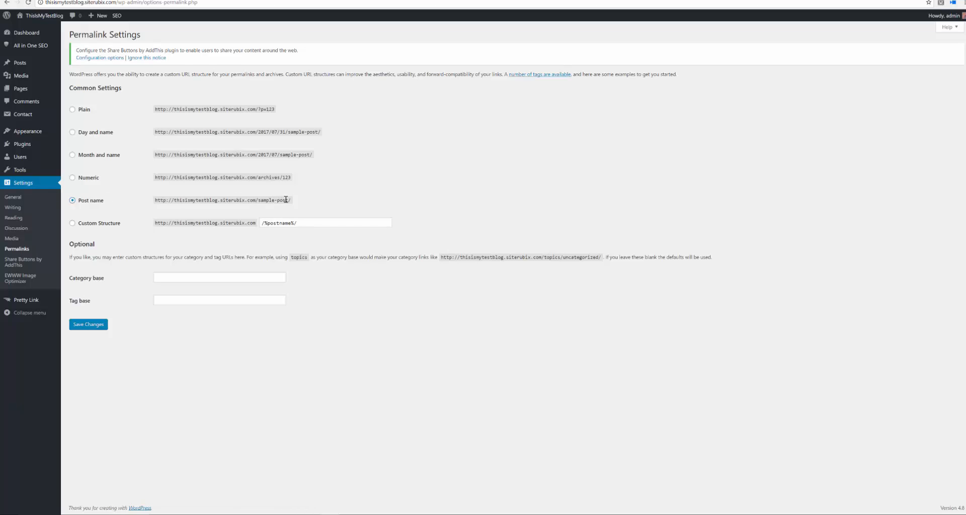
Save the permalink settings and open the General settings.
{"action": "left_click", "coordinate": [84, 327]}
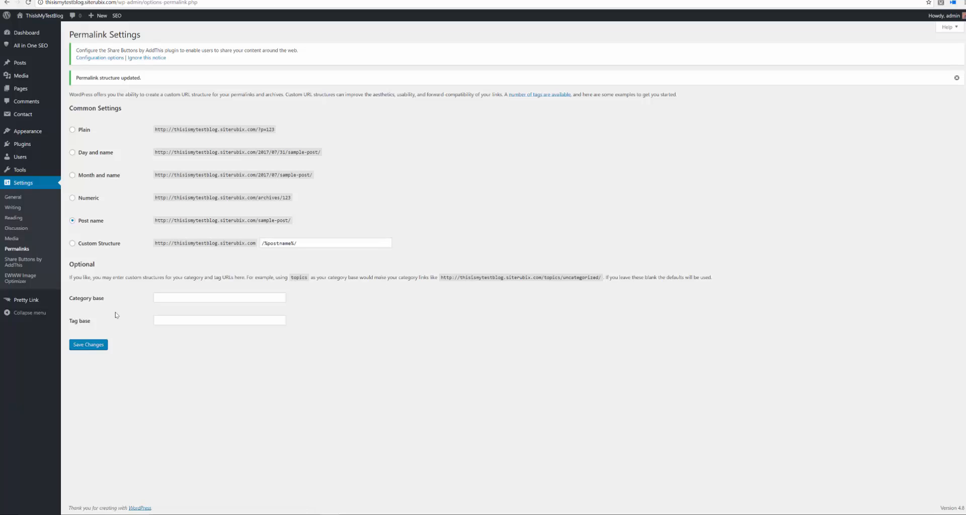
{"action": "left_click", "coordinate": [12, 201]}
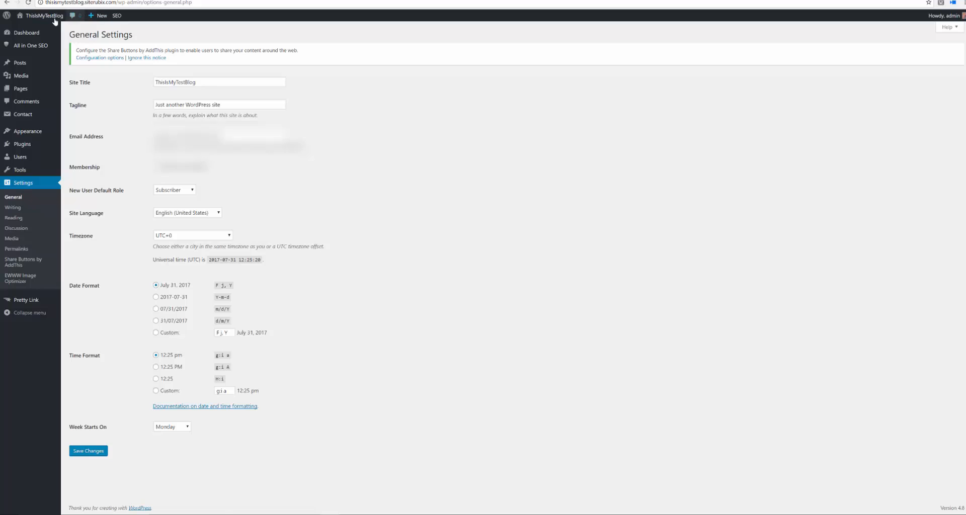
Open the blog's front page in a new tab, keeping the General settings open.
{"action": "mouse_move", "coordinate": [51, 18]}
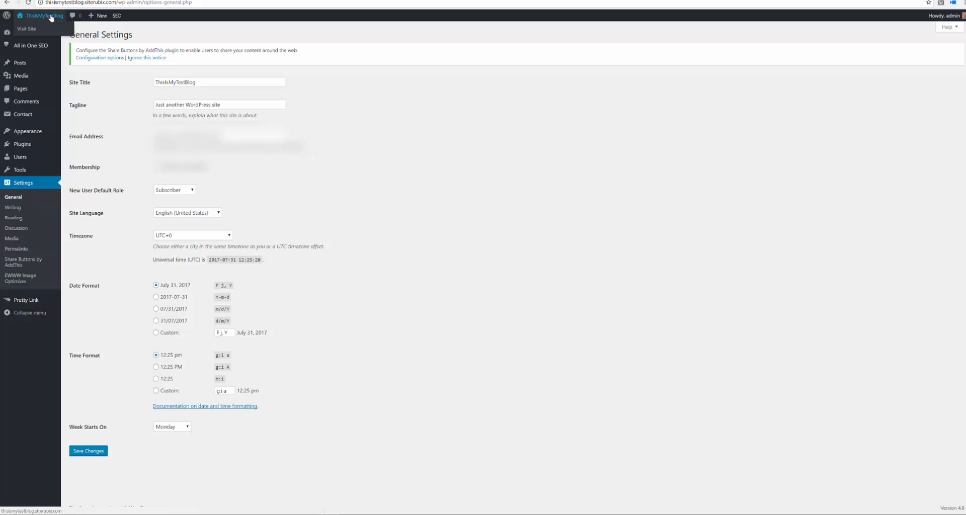
{"action": "right_click", "coordinate": [50, 17]}
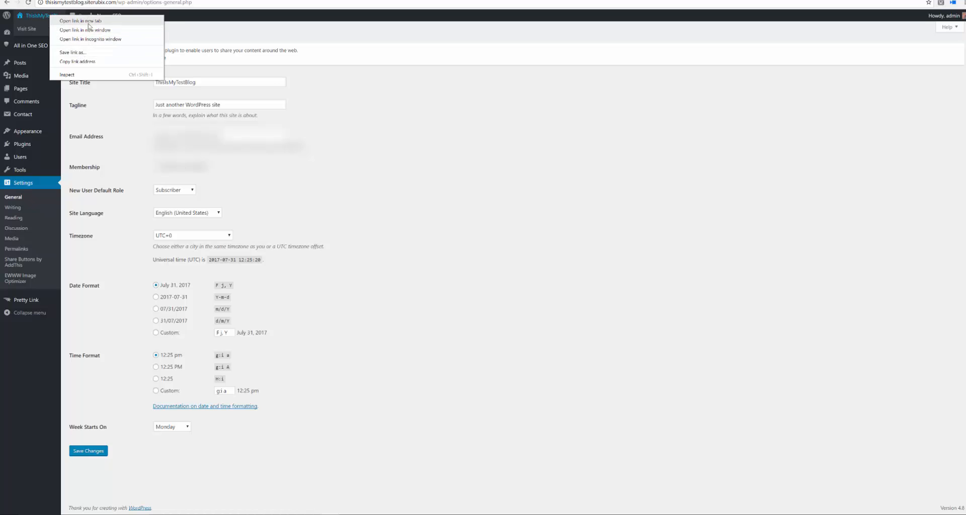
{"action": "left_click", "coordinate": [88, 24]}
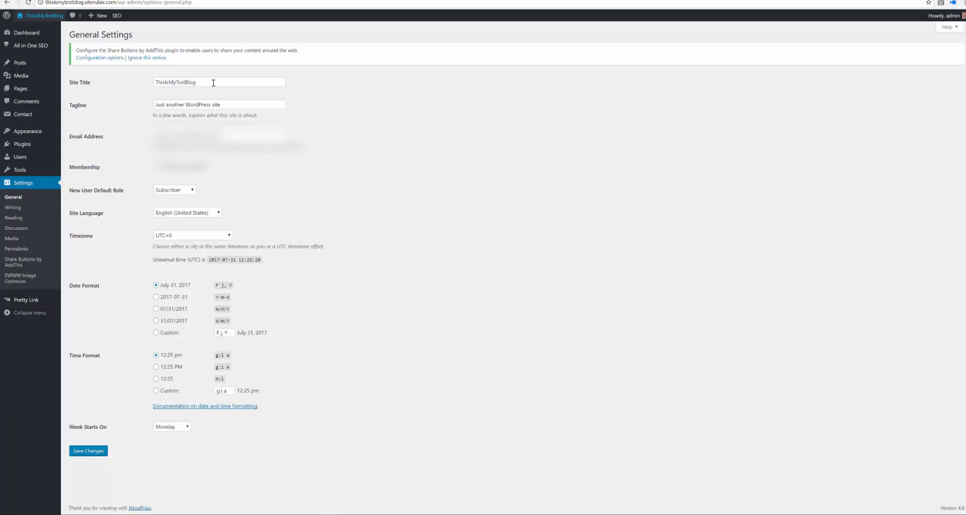
Set the site title to "My Cool And Funky Blog", clear the tagline and save the General settings.
{"action": "left_click_drag", "start_coordinate": [213, 83], "coordinate": [127, 80]}
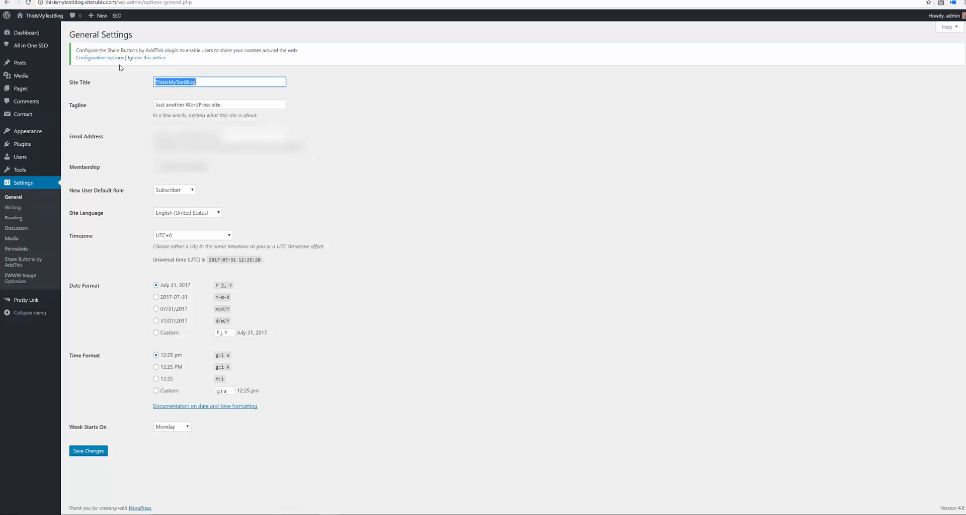
{"action": "type", "text": "My Cool and Funky"}
{"action": "left_click_drag", "start_coordinate": [230, 104], "coordinate": [112, 109]}
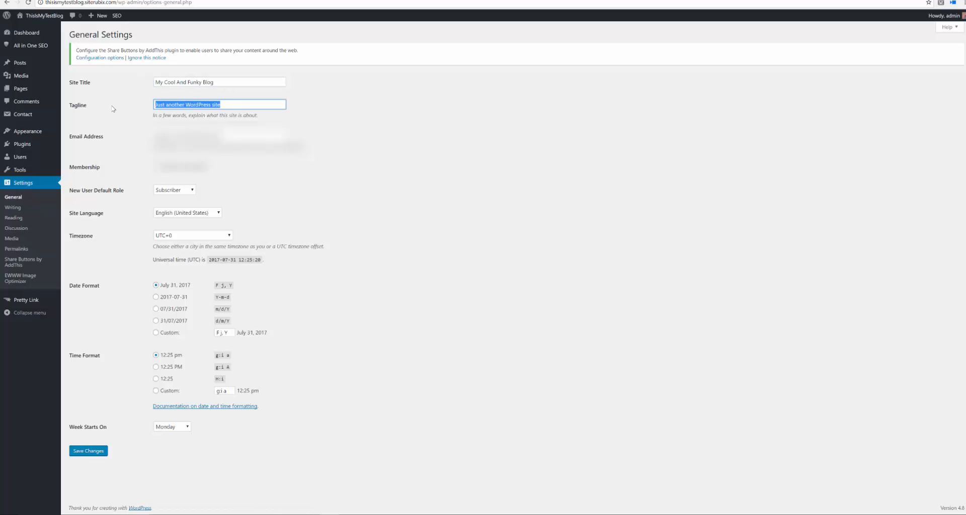
{"action": "key", "text": "BackSpace"}
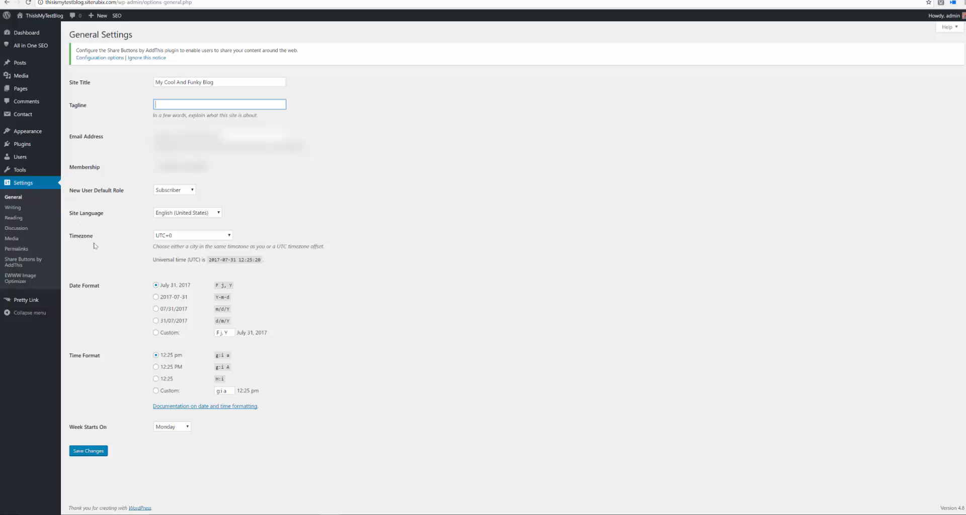
{"action": "left_click", "coordinate": [89, 451]}
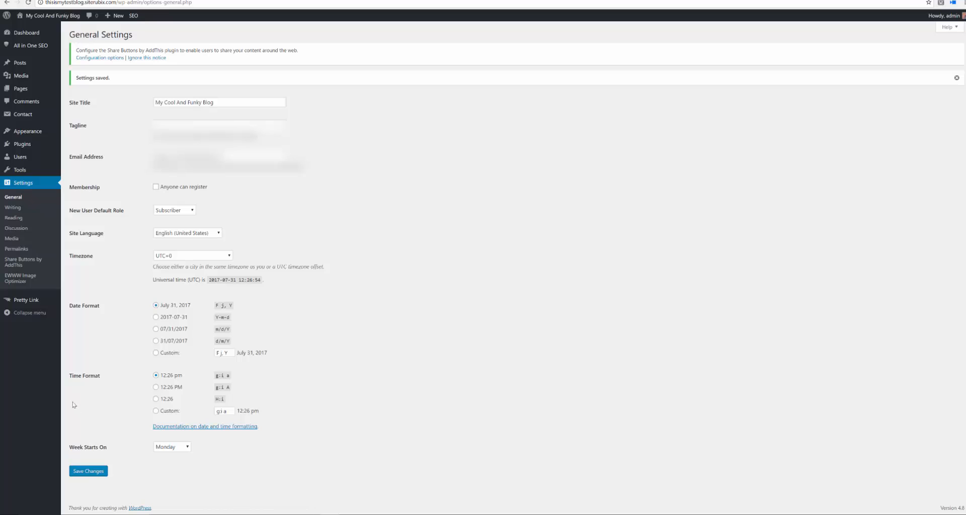
{"action": "left_click", "coordinate": [97, 472]}
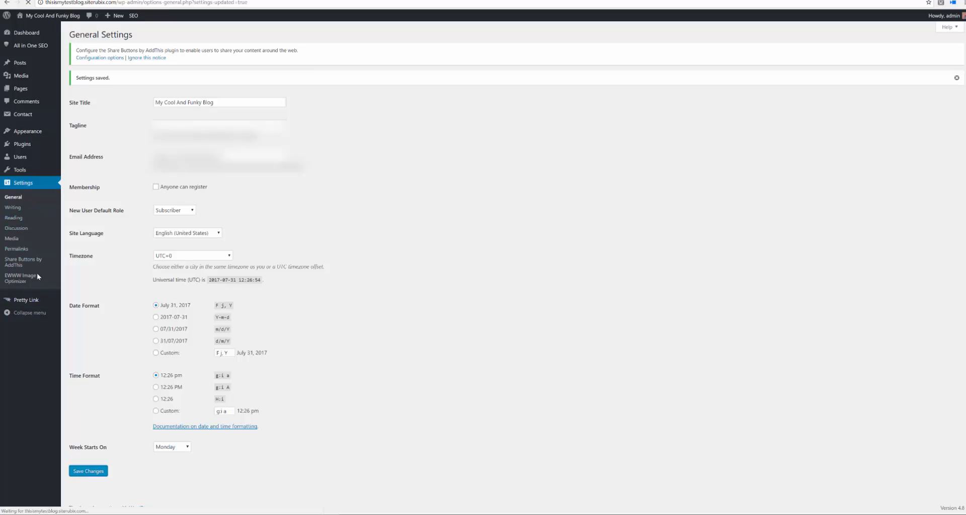
Review the Writing, Reading and Discussion settings and the list of users.
{"action": "left_click", "coordinate": [13, 208]}
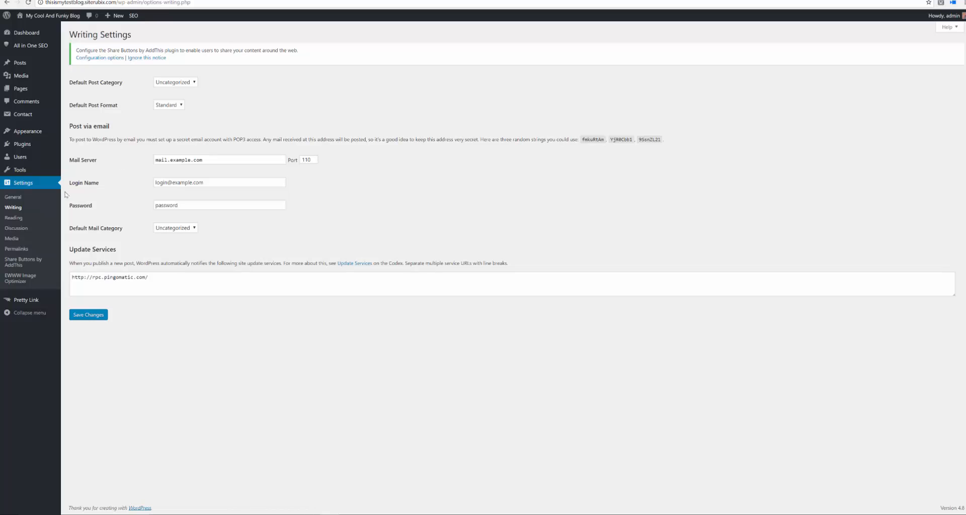
{"action": "left_click", "coordinate": [14, 218]}
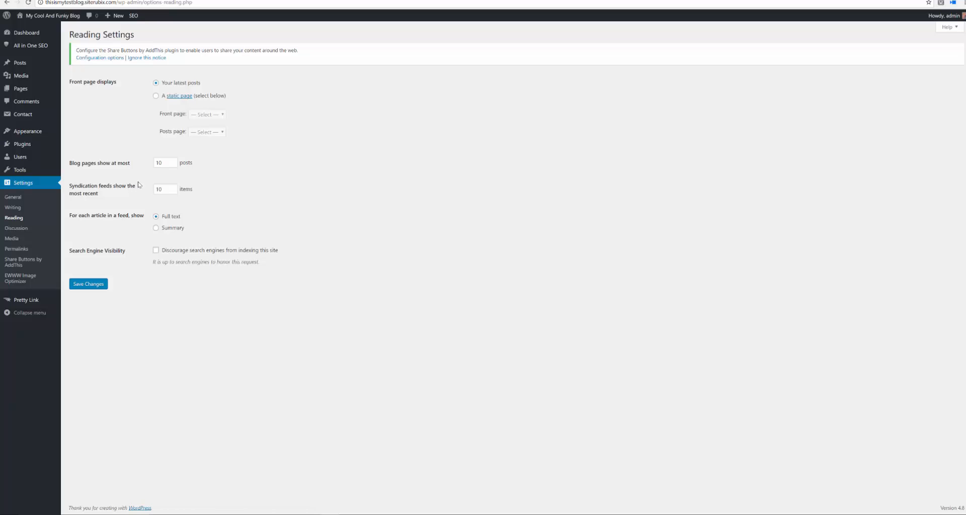
{"action": "left_click", "coordinate": [26, 229]}
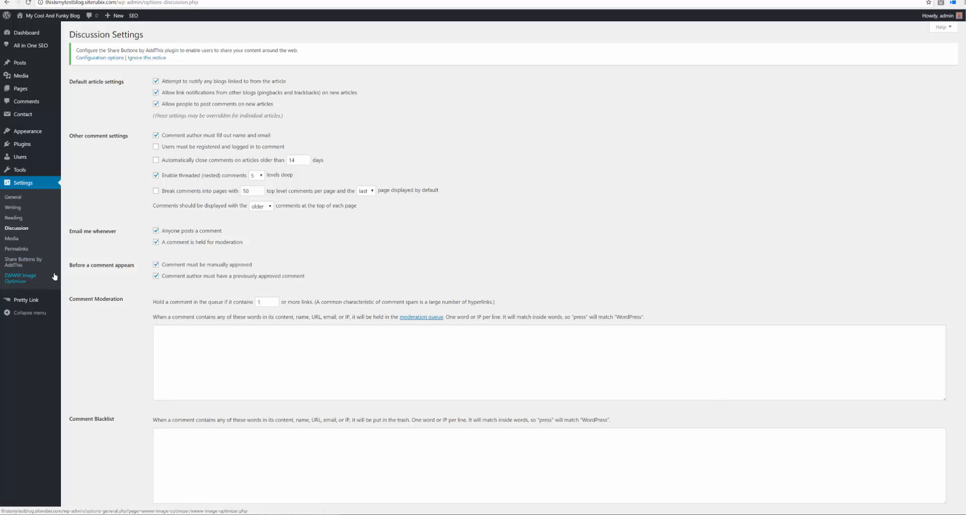
{"action": "mouse_move", "coordinate": [26, 160]}
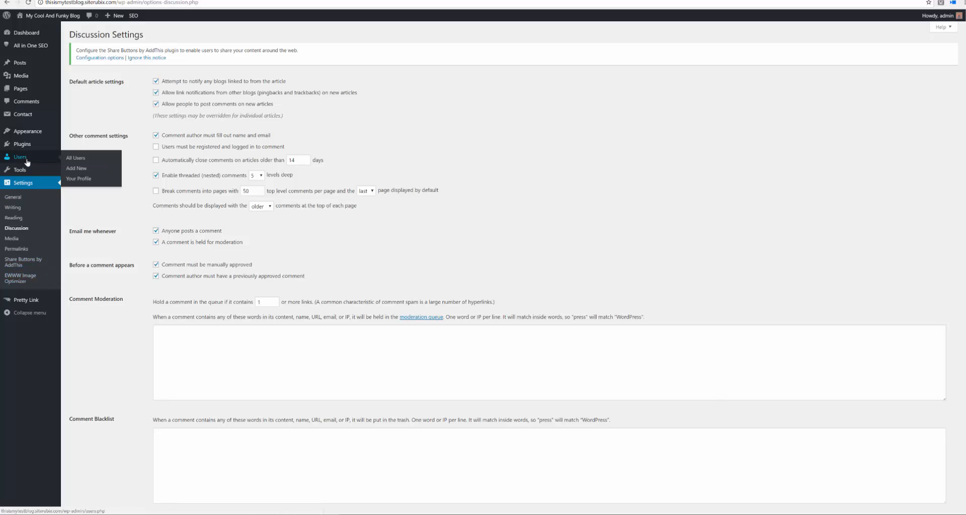
{"action": "left_click", "coordinate": [23, 160]}
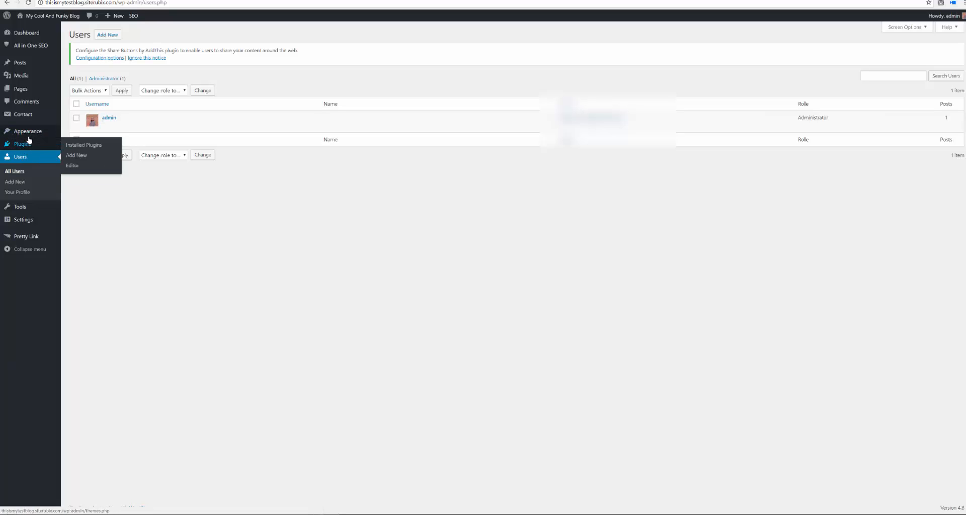
{"action": "mouse_move", "coordinate": [50, 136]}
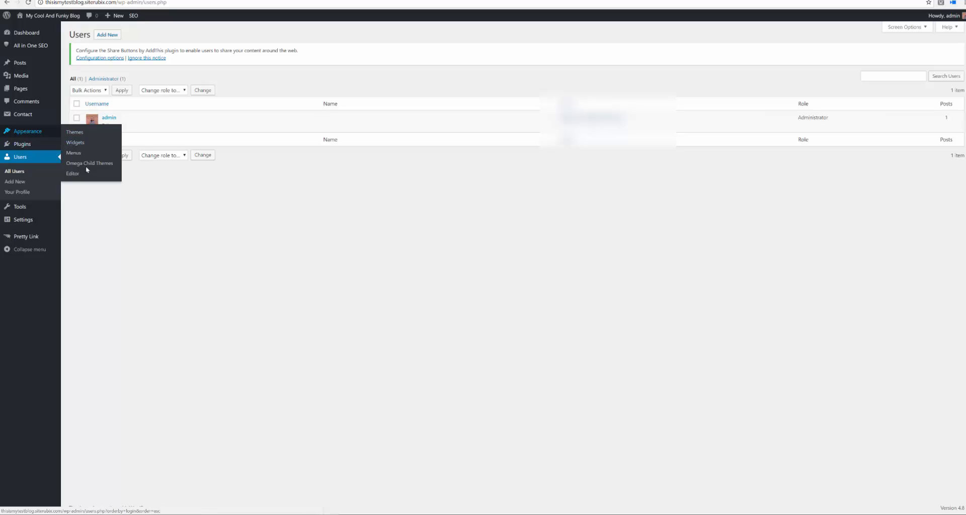
Move the "Hello world!" post to the trash.
{"action": "left_click", "coordinate": [22, 66]}
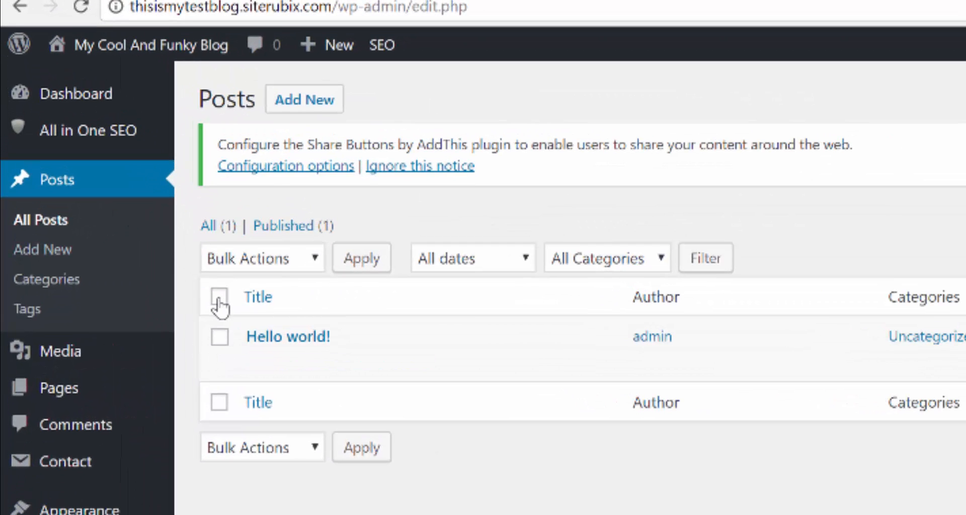
{"action": "left_click", "coordinate": [220, 297]}
{"action": "mouse_move", "coordinate": [218, 361]}
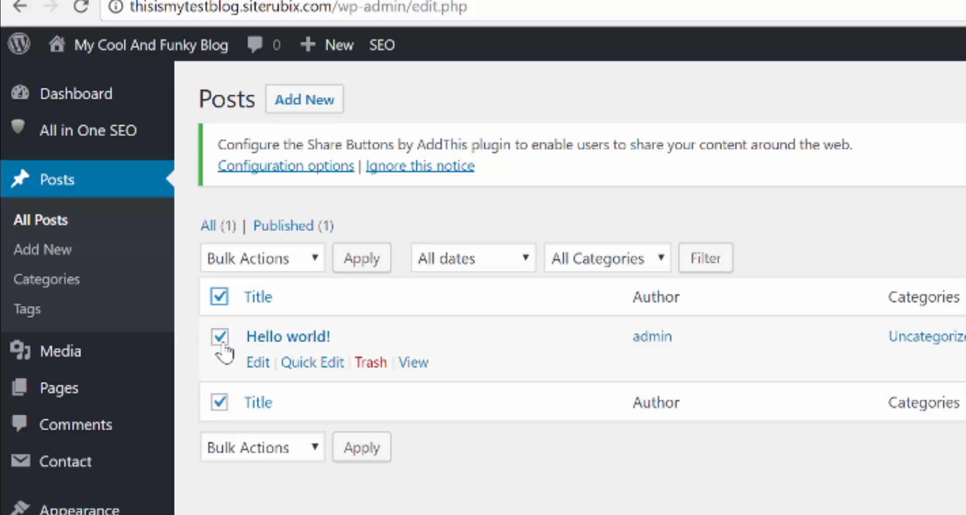
{"action": "left_click", "coordinate": [370, 363]}
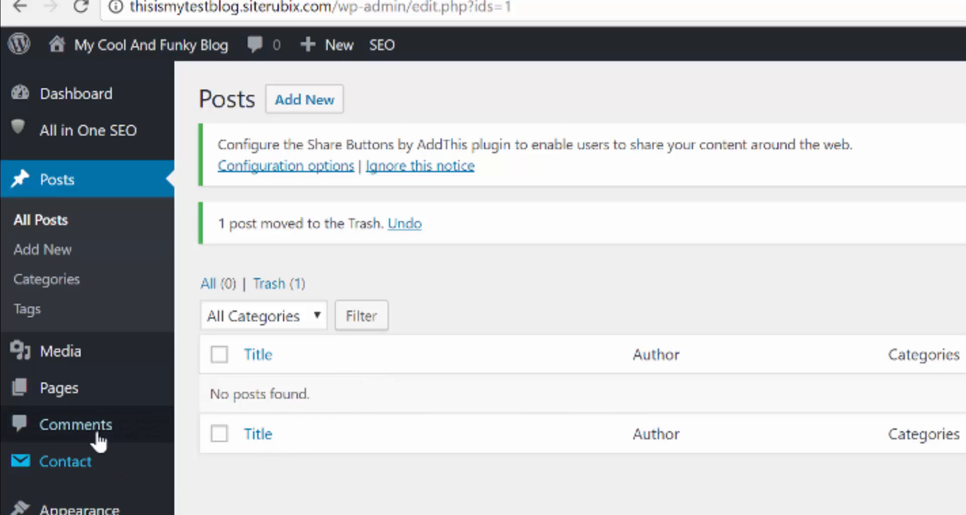
Move the "Test Page" page to the trash and reload the blog's front page.
{"action": "left_click", "coordinate": [60, 395]}
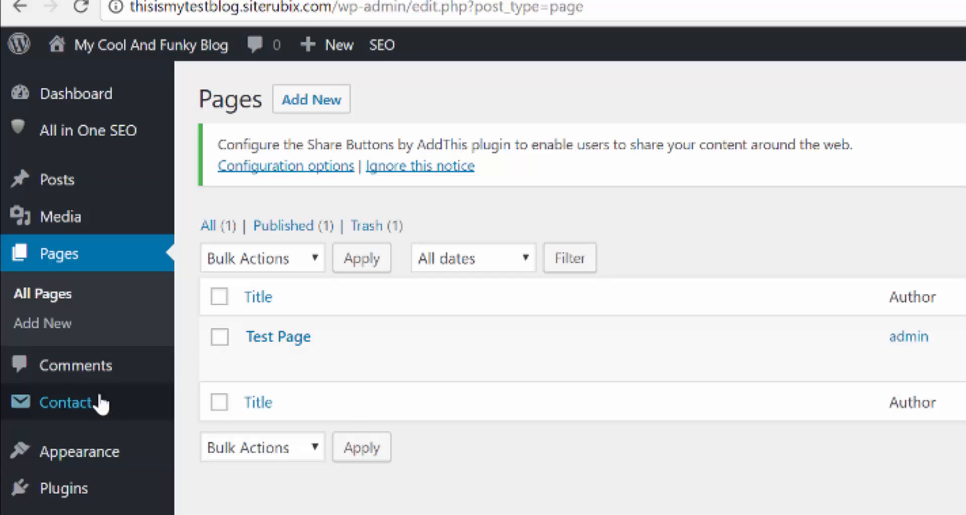
{"action": "left_click", "coordinate": [220, 301]}
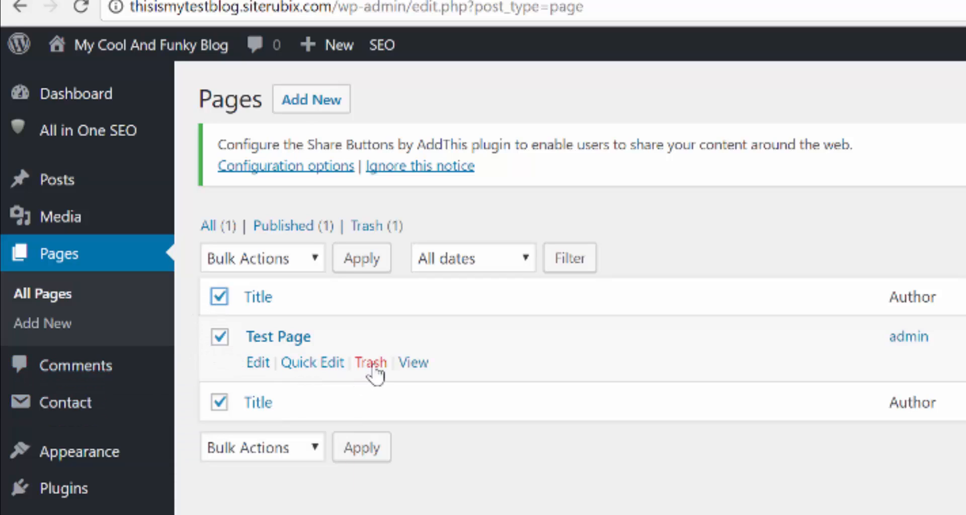
{"action": "left_click", "coordinate": [375, 370]}
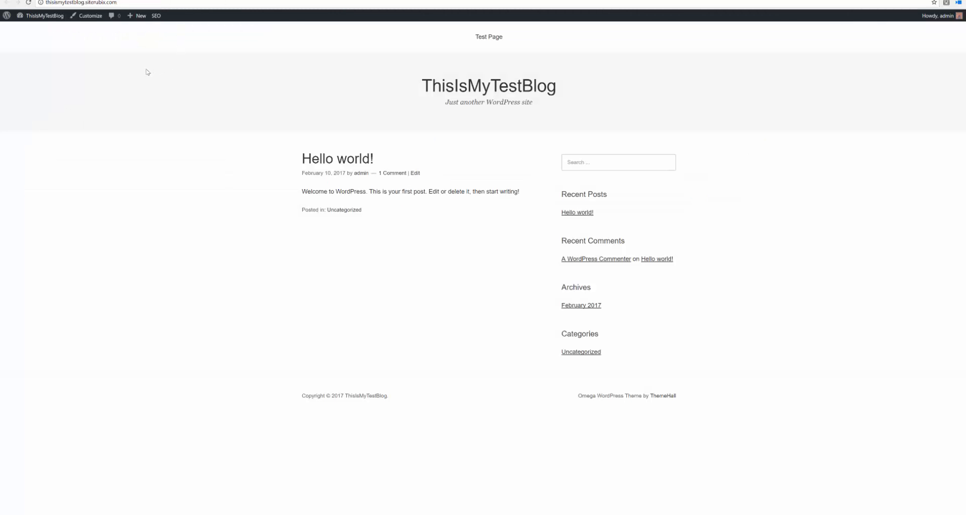
{"action": "left_click", "coordinate": [29, 4]}
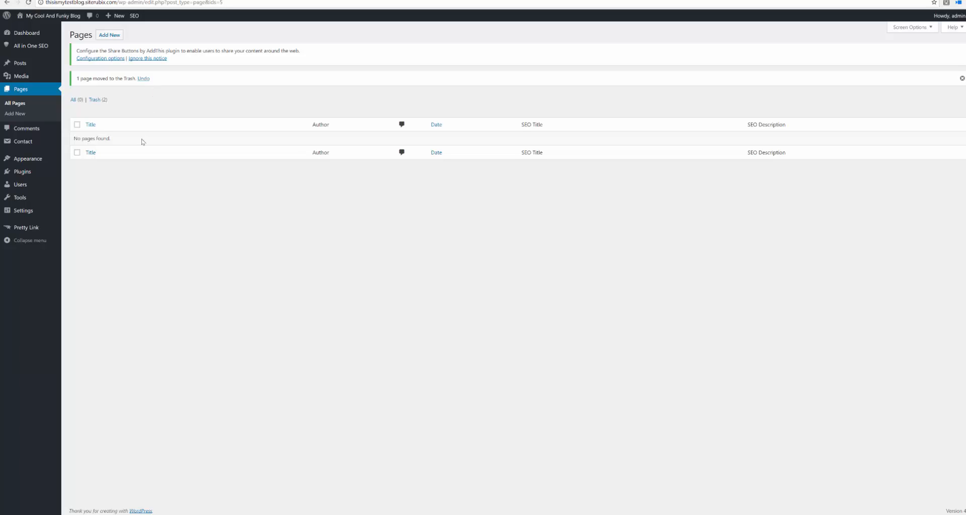
Start a new page on the blog.
{"action": "mouse_move", "coordinate": [35, 171]}
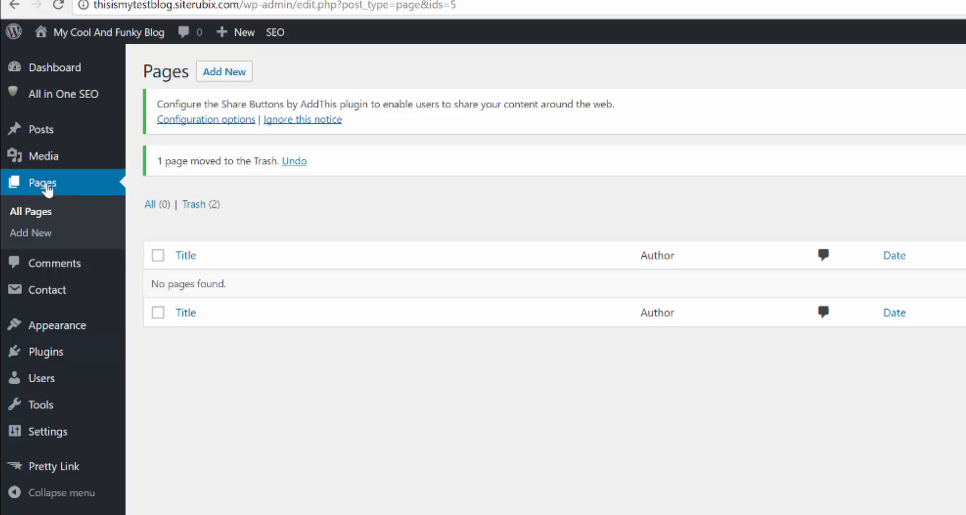
{"action": "left_click", "coordinate": [36, 231]}
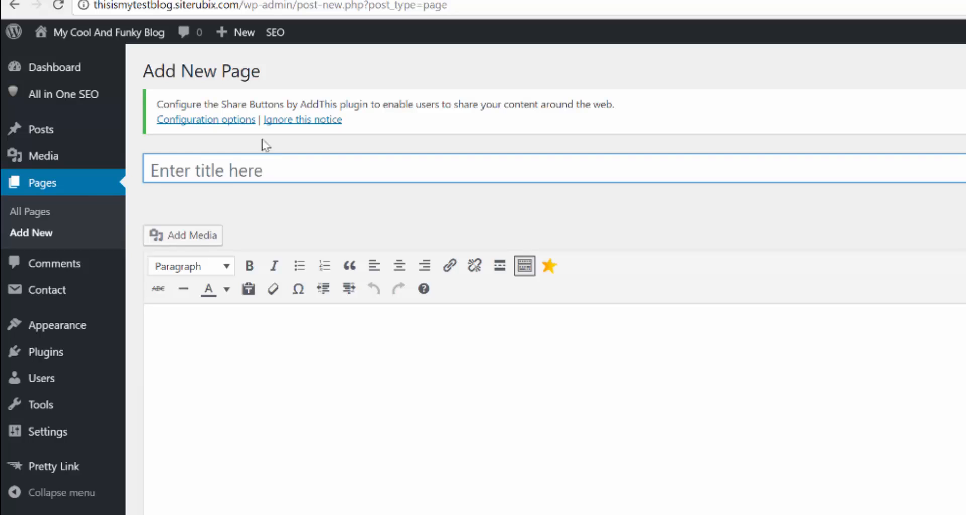
{"action": "type", "text": "Welcome"}
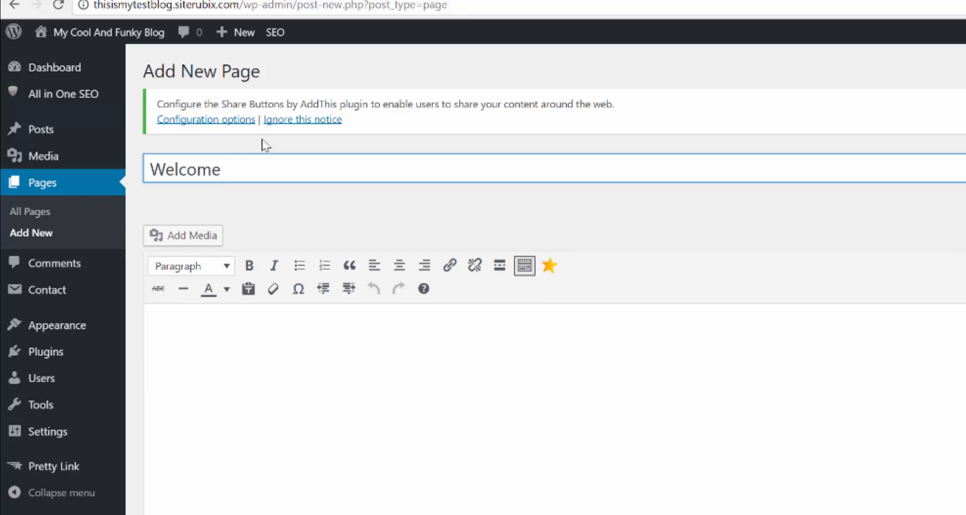
{"action": "key", "text": "BackSpace"}
{"action": "key", "text": "BackSpace"}
{"action": "key", "text": "BackSpace"}
{"action": "key", "text": "BackSpace"}
{"action": "key", "text": "BackSpace"}
{"action": "key", "text": "BackSpace"}
{"action": "key", "text": "BackSpace"}
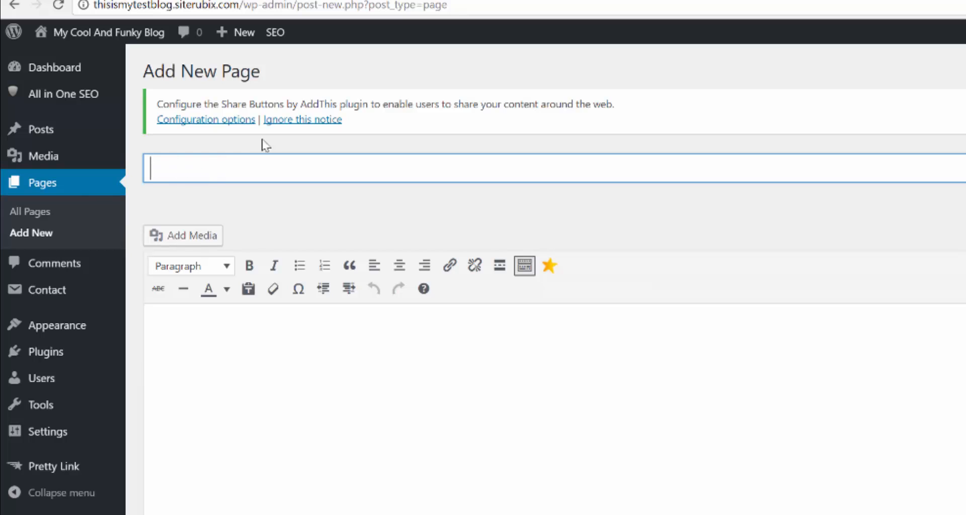
Title the new page "Start Here" and enter "Text goes here" as its body text.
{"action": "type", "text": "Start Here"}
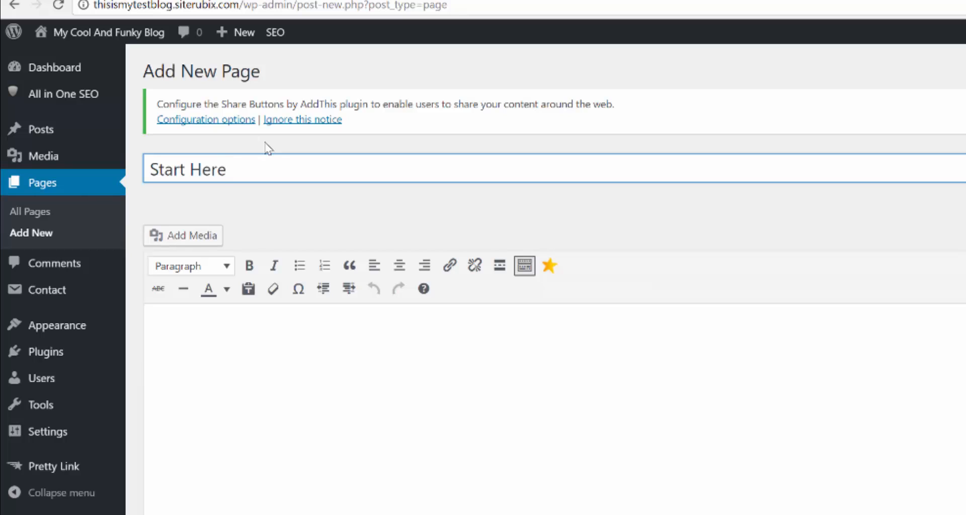
{"action": "left_click", "coordinate": [321, 338]}
{"action": "type", "text": "Te"}
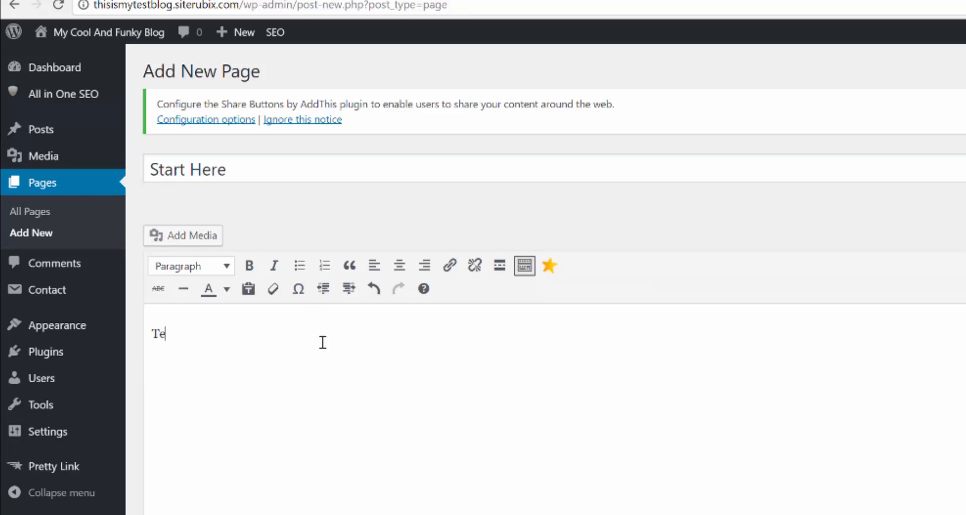
{"action": "type", "text": "xt goes"}
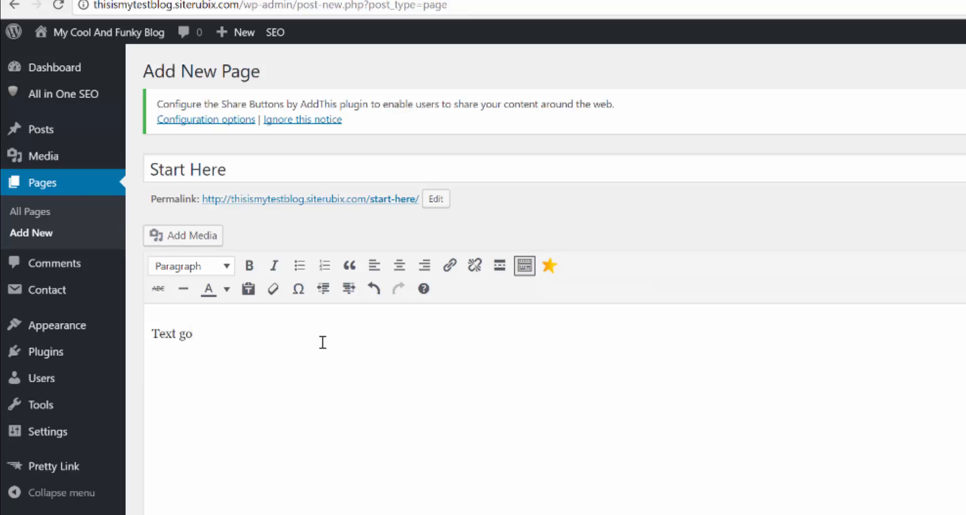
{"action": "type", "text": " here"}
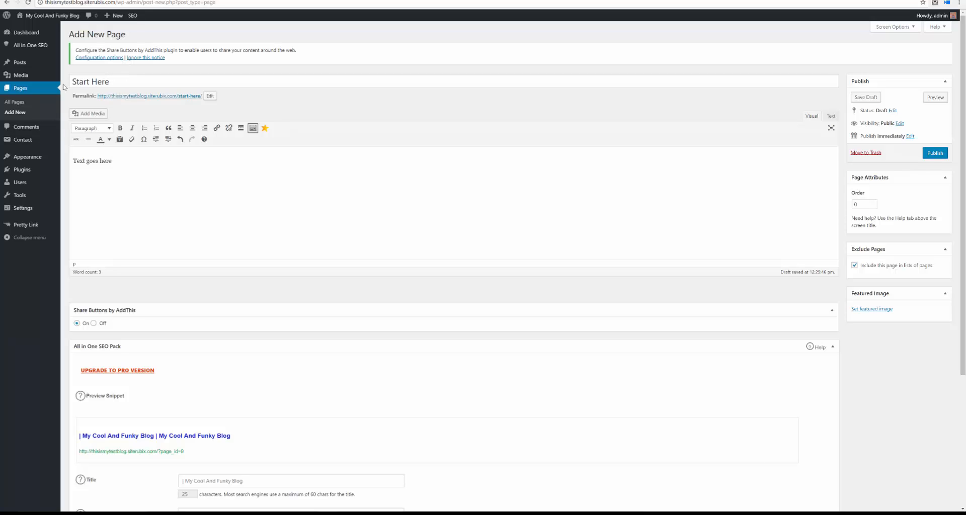
Publish the "Start Here" page and show the list of all pages.
{"action": "mouse_move", "coordinate": [20, 68]}
{"action": "scroll", "coordinate": [715, 191], "scroll_direction": "down", "scroll_amount": 3}
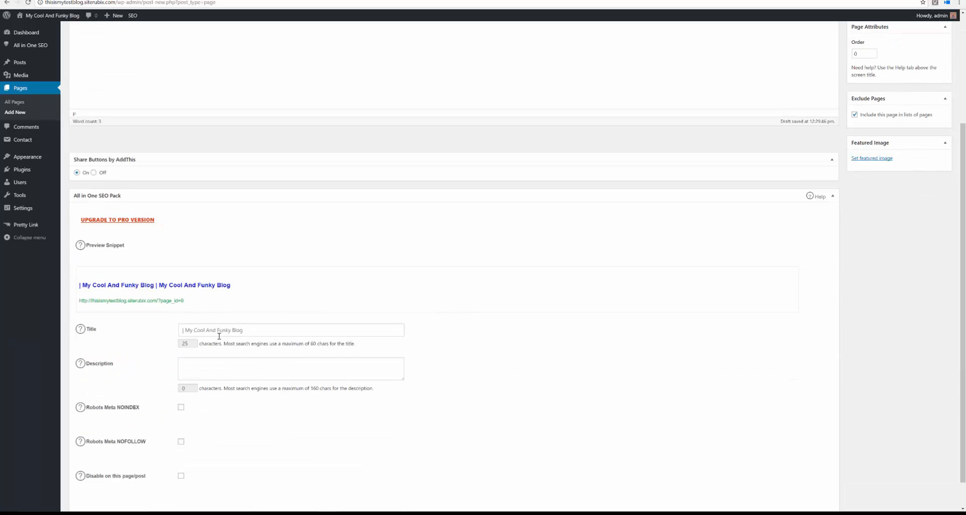
{"action": "scroll", "coordinate": [410, 319], "scroll_direction": "up", "scroll_amount": 3}
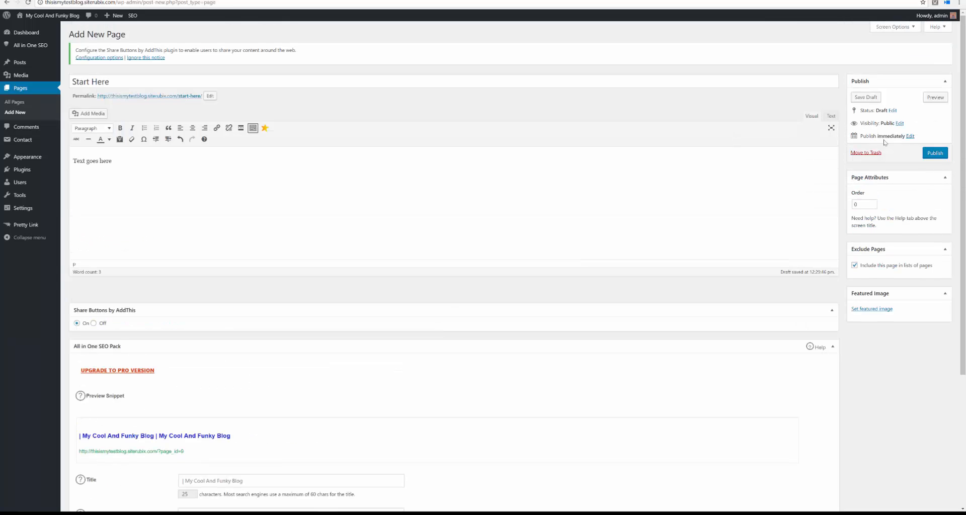
{"action": "left_click", "coordinate": [934, 153]}
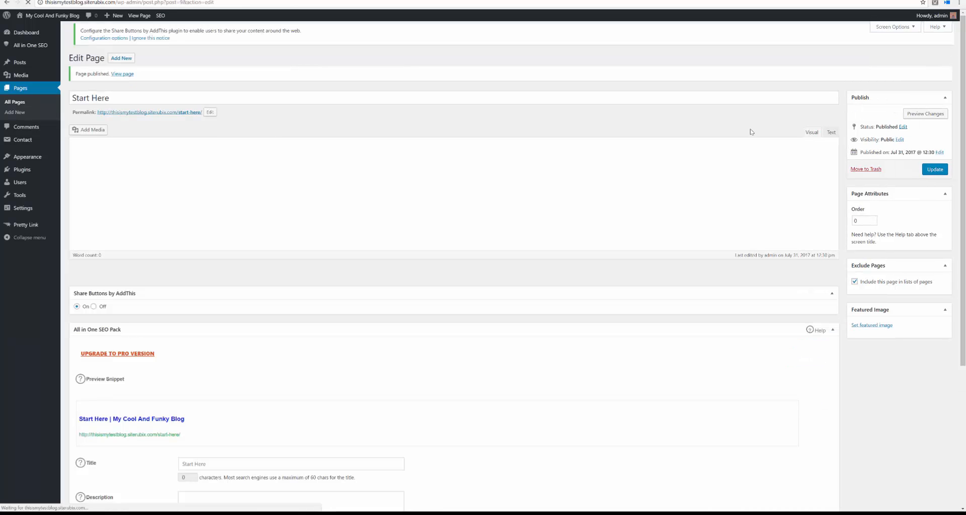
{"action": "left_click", "coordinate": [20, 89]}
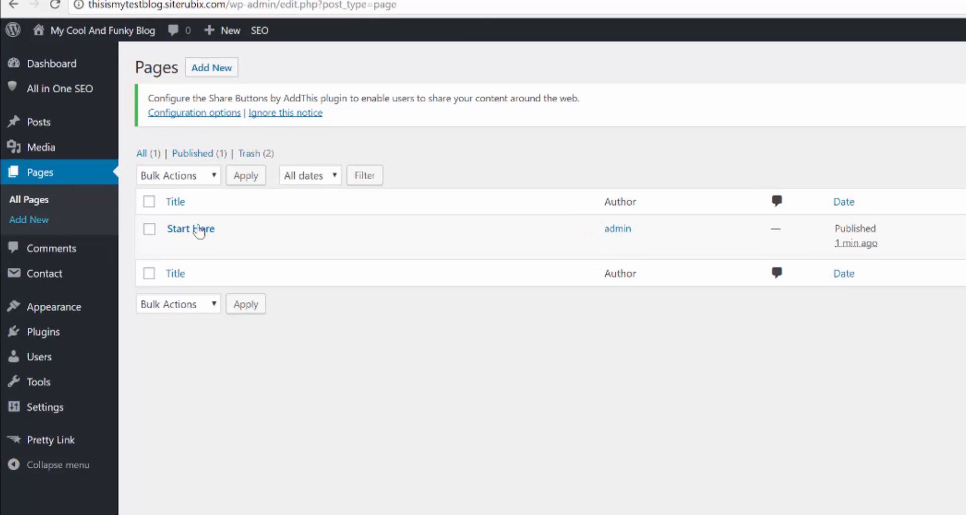
{"action": "mouse_move", "coordinate": [199, 233]}
Create a new page titled "About Me" with the body text "Text about me here".
{"action": "left_click", "coordinate": [17, 220]}
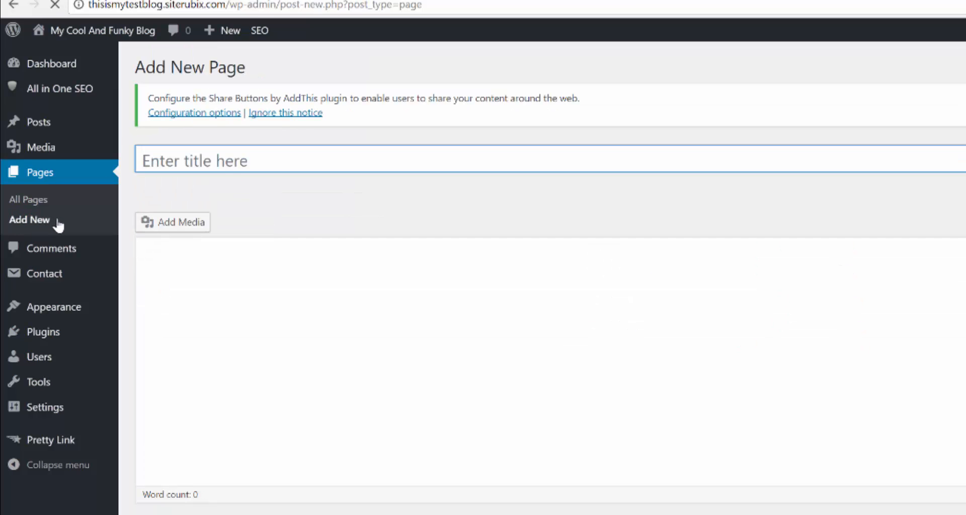
{"action": "left_click", "coordinate": [250, 162]}
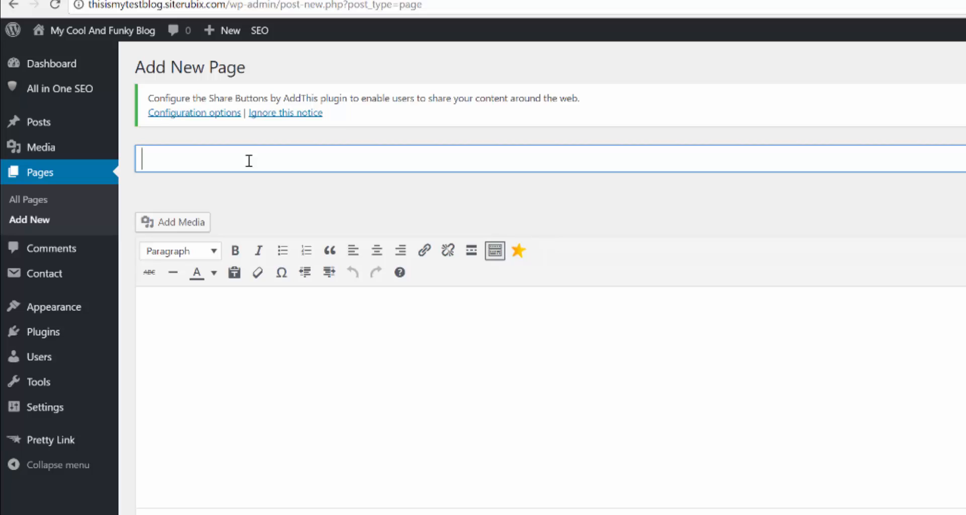
{"action": "type", "text": "About Me"}
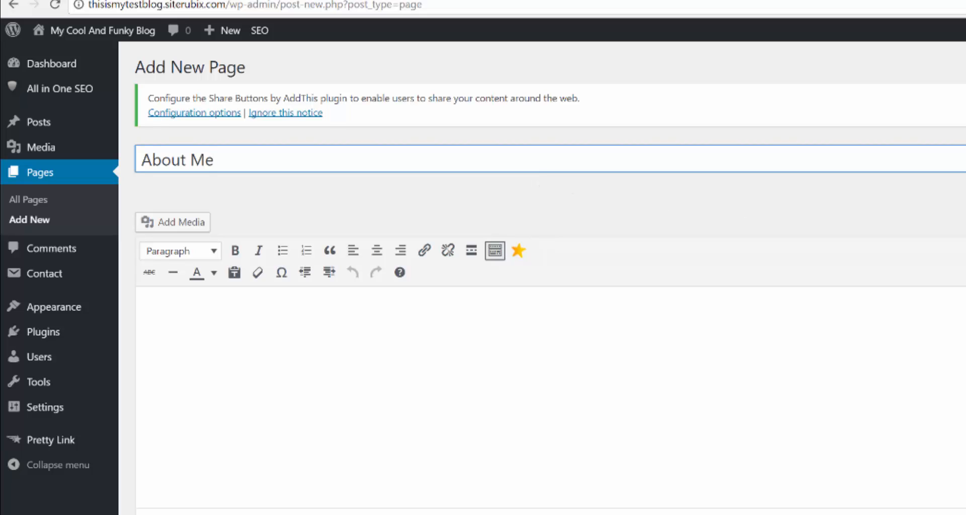
{"action": "left_click", "coordinate": [703, 343]}
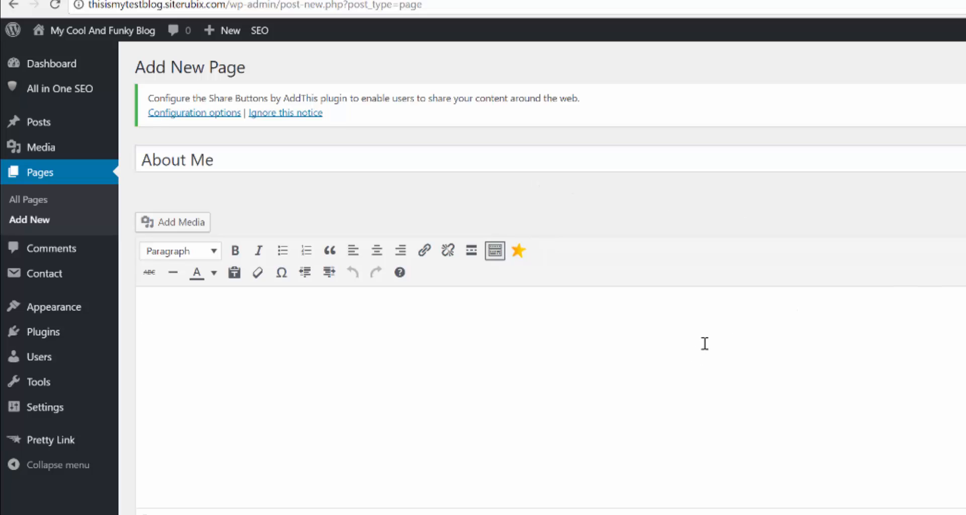
{"action": "type", "text": "Text abot me here"}
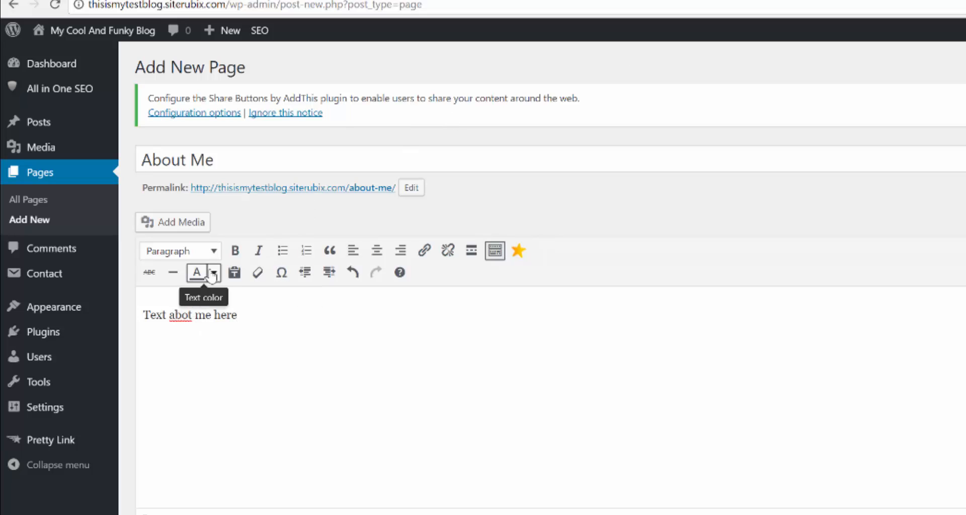
{"action": "type", "text": "u"}
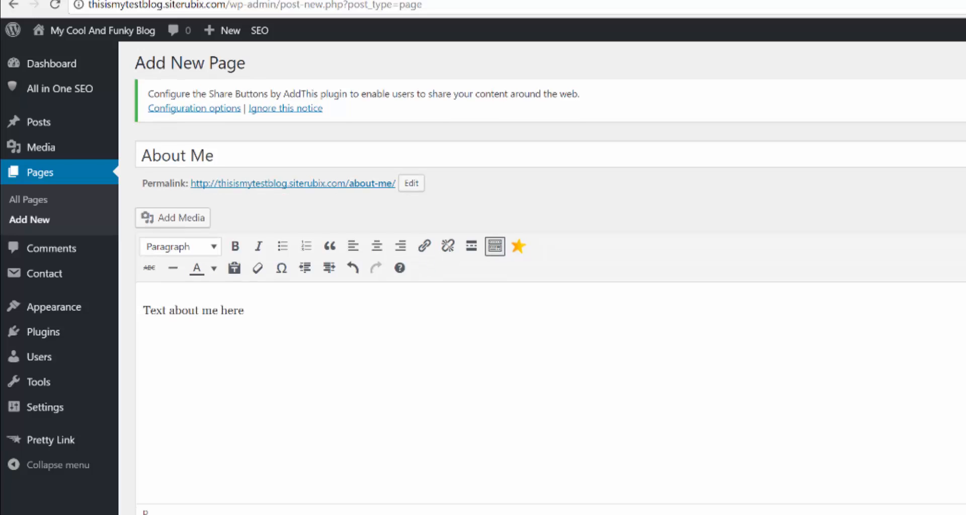
Publish the "About Me" page and look over the lists of pages and posts.
{"action": "scroll", "coordinate": [553, 302], "scroll_direction": "down", "scroll_amount": 5}
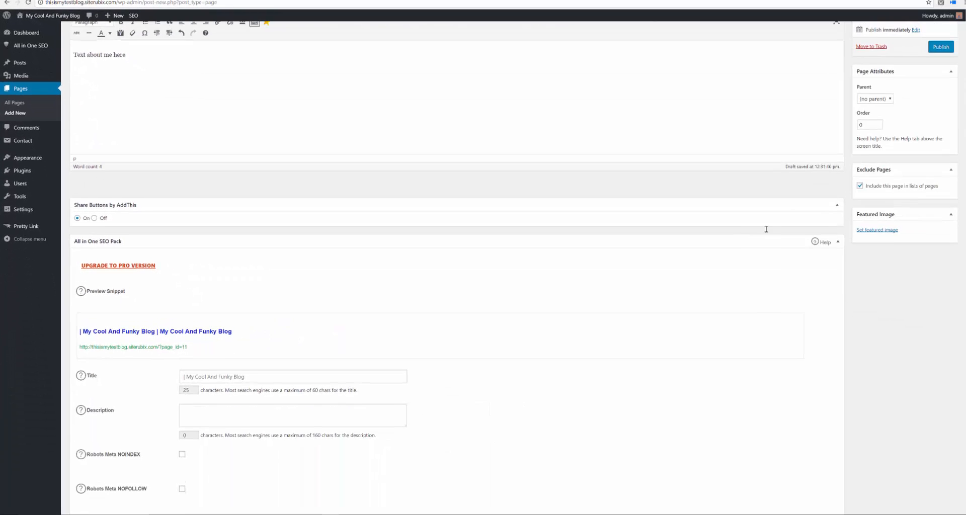
{"action": "scroll", "coordinate": [861, 272], "scroll_direction": "up", "scroll_amount": 3}
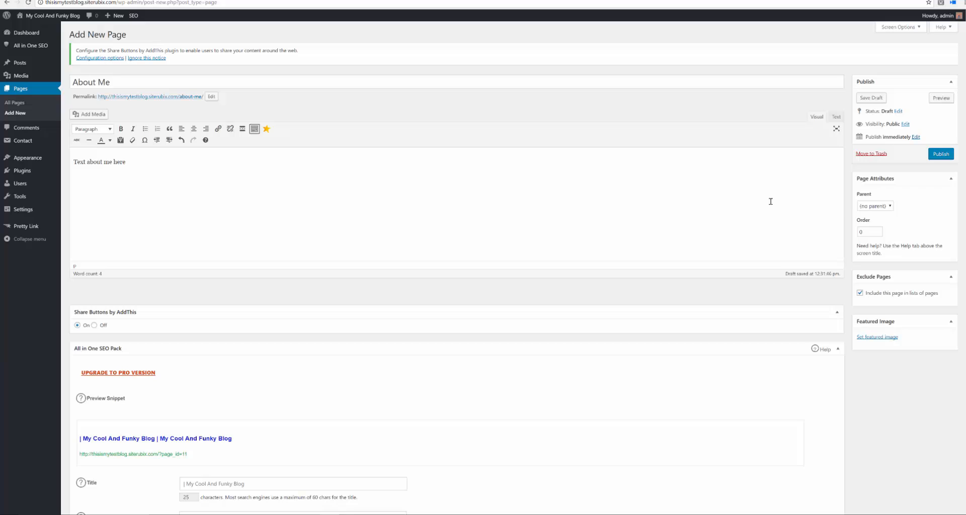
{"action": "left_click", "coordinate": [941, 155]}
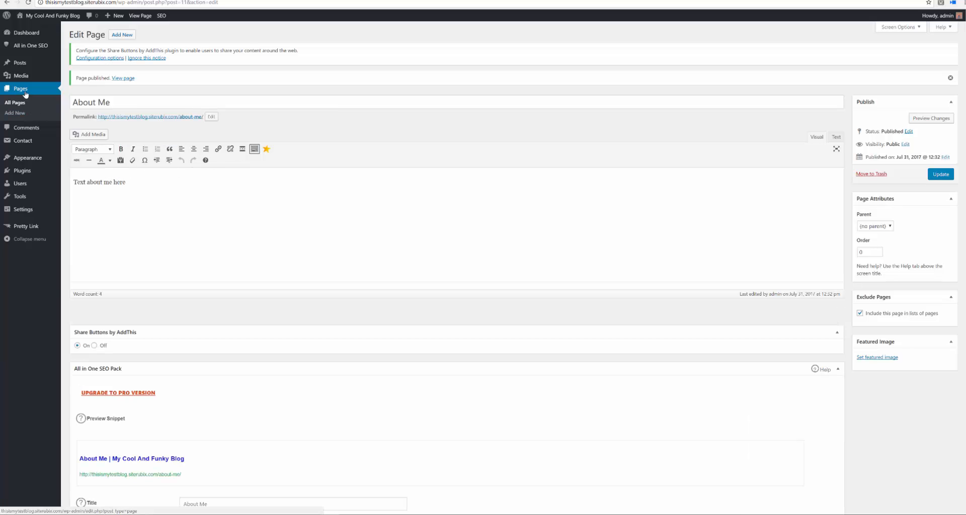
{"action": "left_click", "coordinate": [26, 93]}
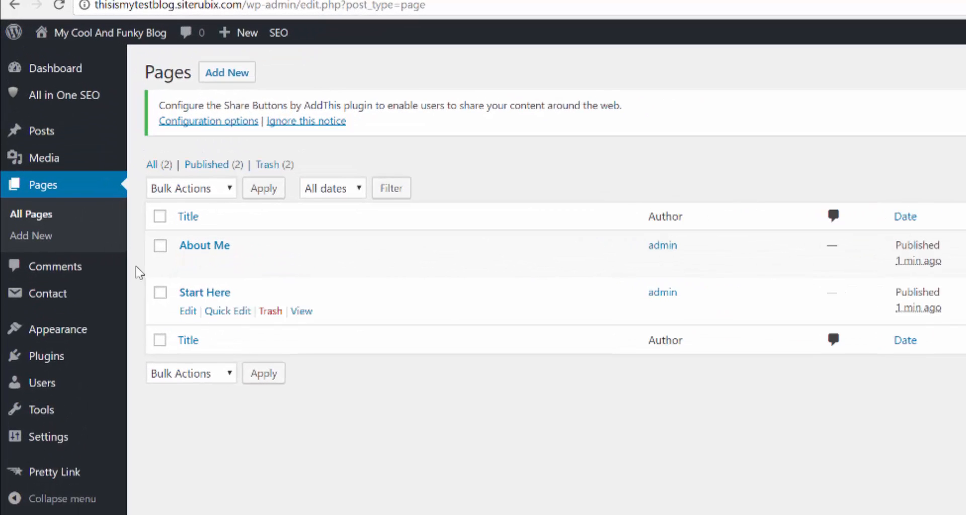
{"action": "mouse_move", "coordinate": [45, 143]}
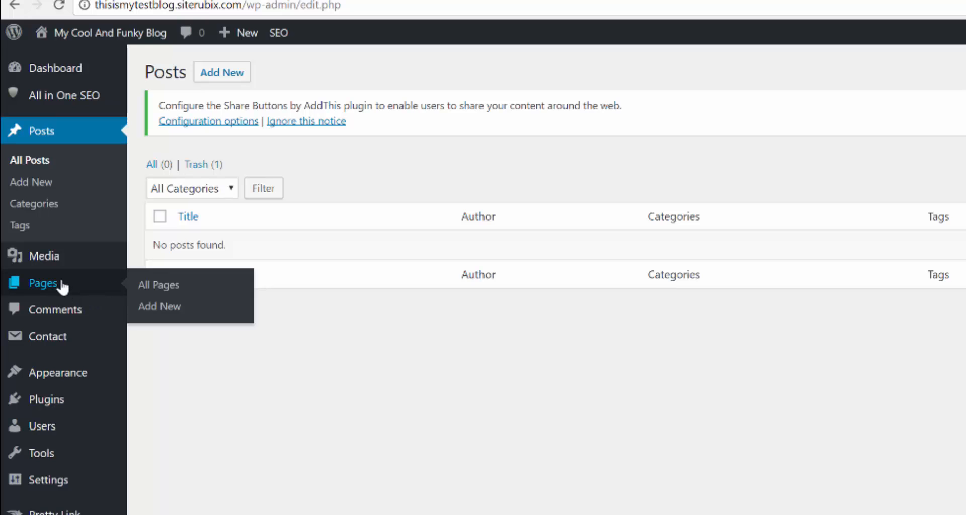
{"action": "left_click", "coordinate": [46, 281]}
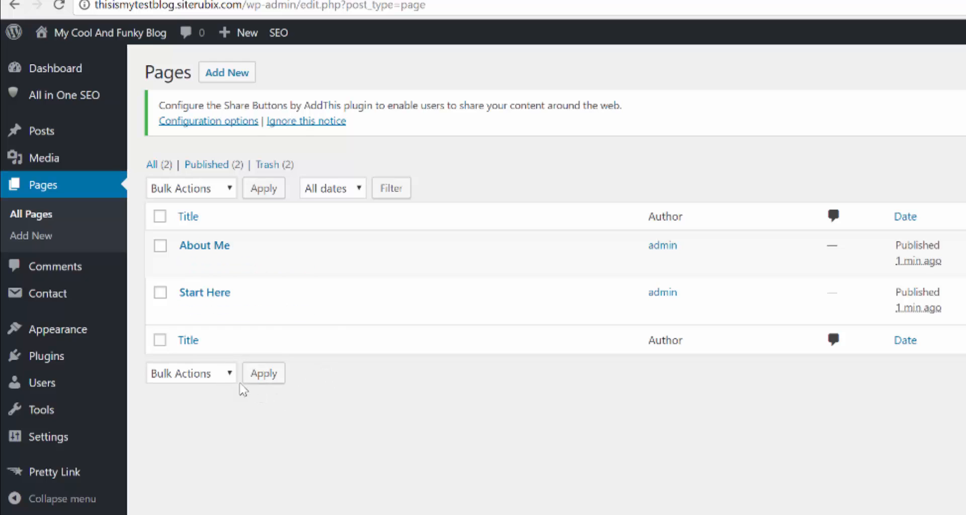
Open the navigation menu editor and examine the settings of the Home, About Me and Start Here items.
{"action": "mouse_move", "coordinate": [49, 344]}
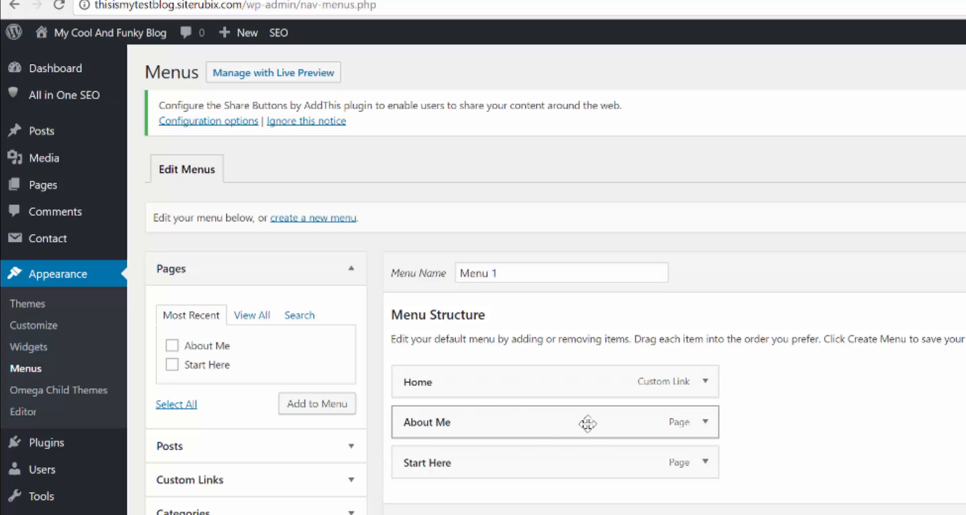
{"action": "left_click", "coordinate": [705, 382]}
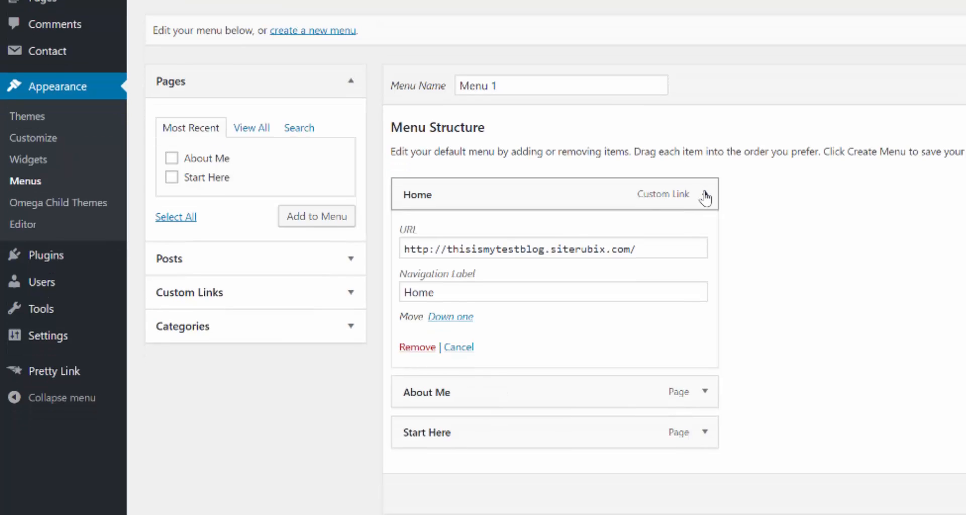
{"action": "left_click", "coordinate": [705, 196]}
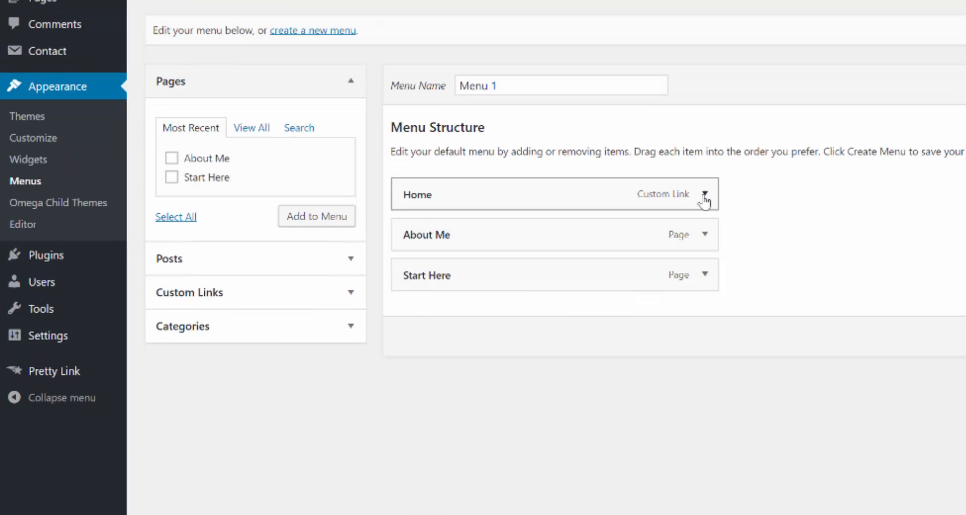
{"action": "left_click", "coordinate": [705, 234]}
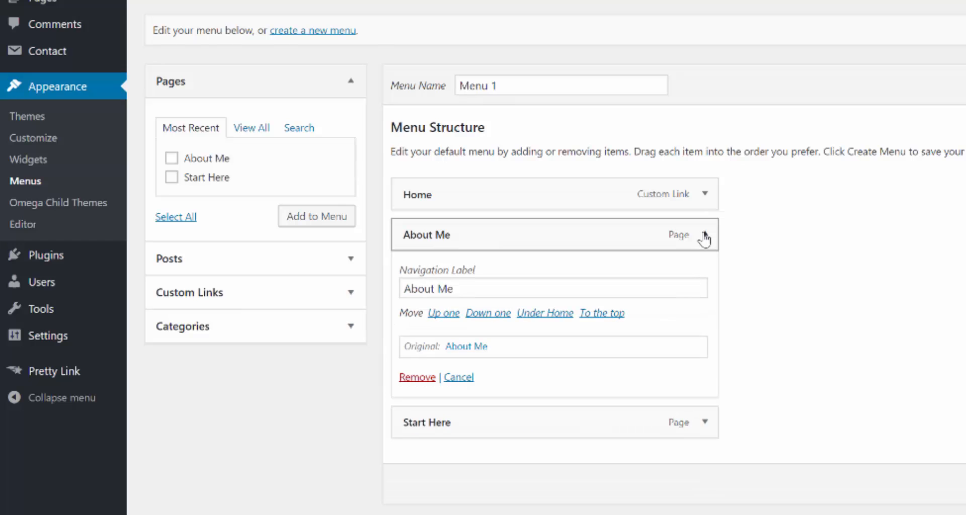
{"action": "left_click", "coordinate": [705, 235]}
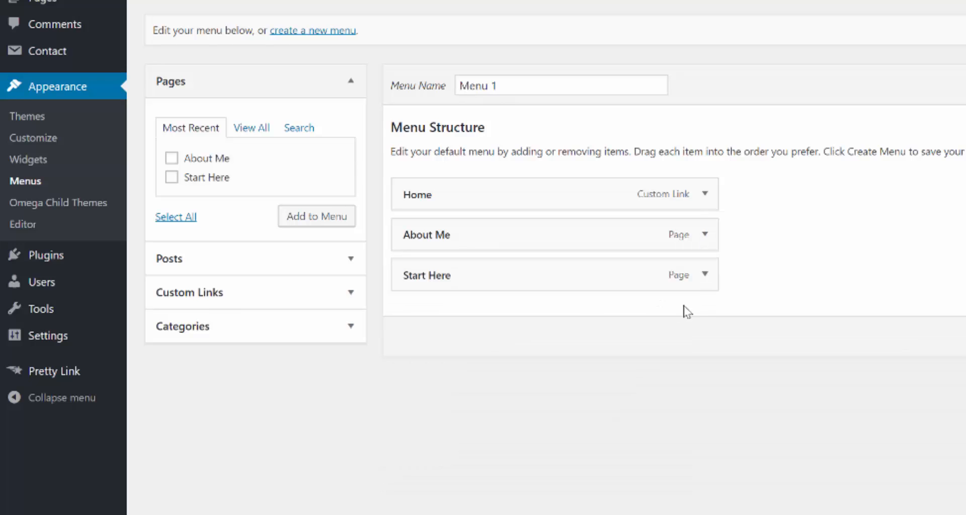
{"action": "left_click", "coordinate": [704, 280]}
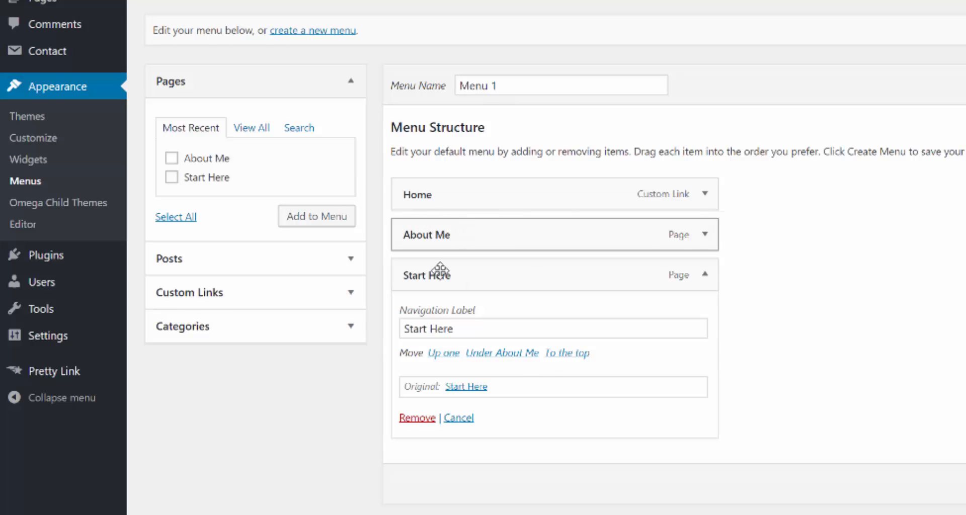
Remove the Home custom link from the menu structure and change the About Me item's navigation label to "About".
{"action": "left_click", "coordinate": [706, 195]}
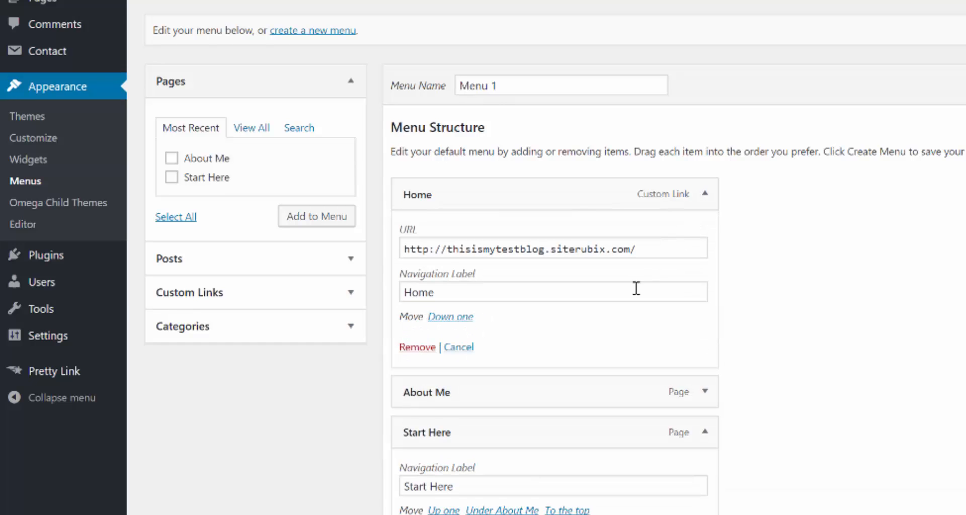
{"action": "left_click", "coordinate": [414, 348]}
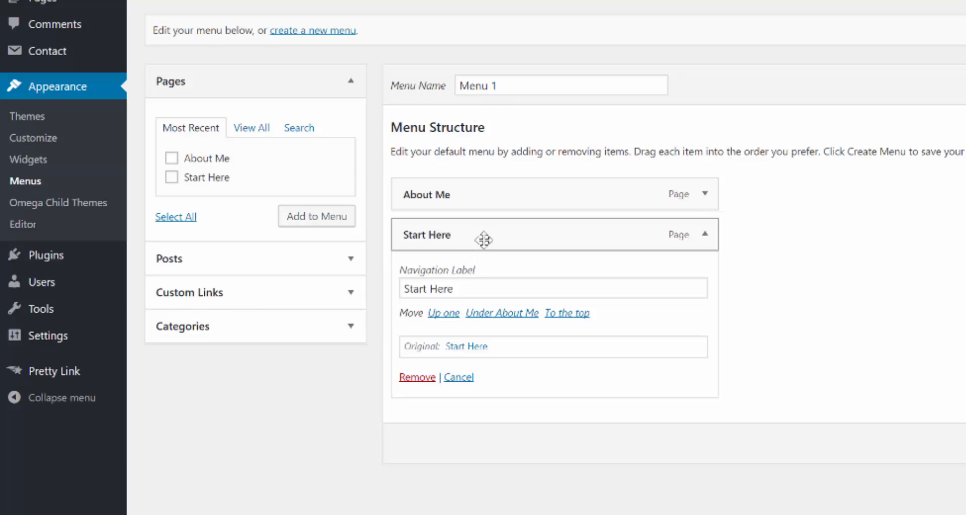
{"action": "left_click", "coordinate": [707, 195]}
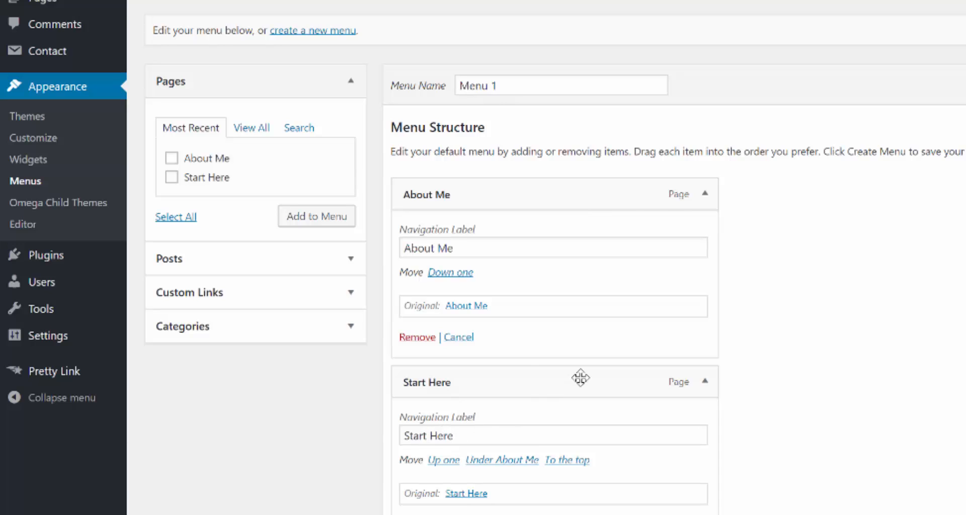
{"action": "left_click", "coordinate": [460, 247]}
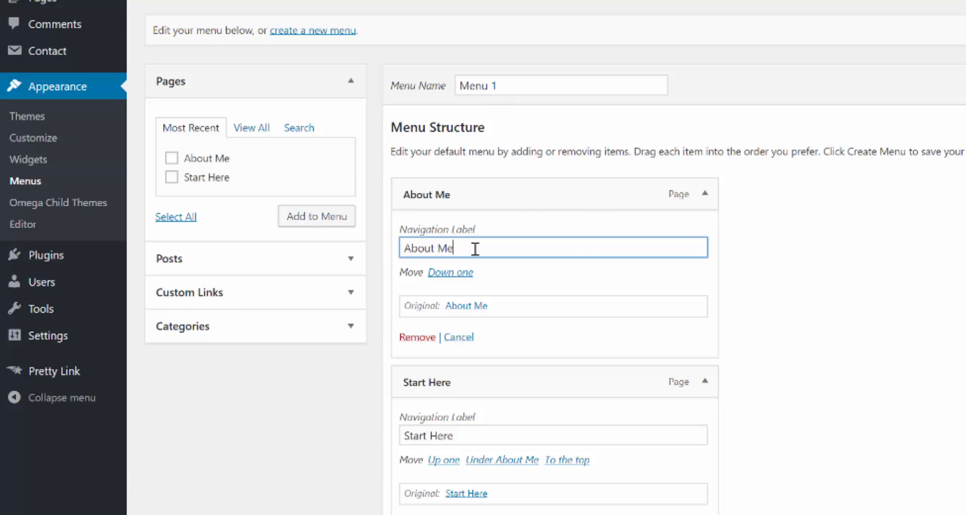
{"action": "key", "text": "BackSpace"}
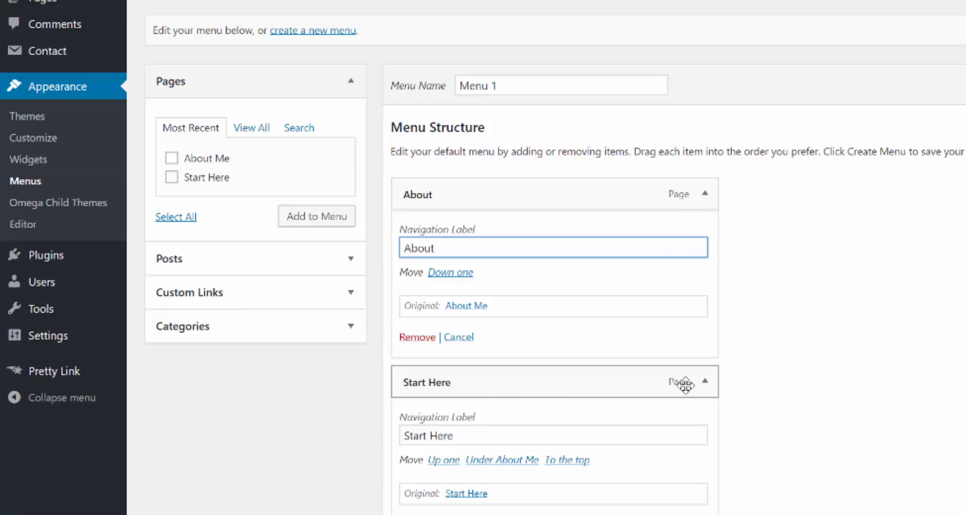
Collapse the settings of the Start Here and About items in the menu structure.
{"action": "left_click", "coordinate": [707, 384]}
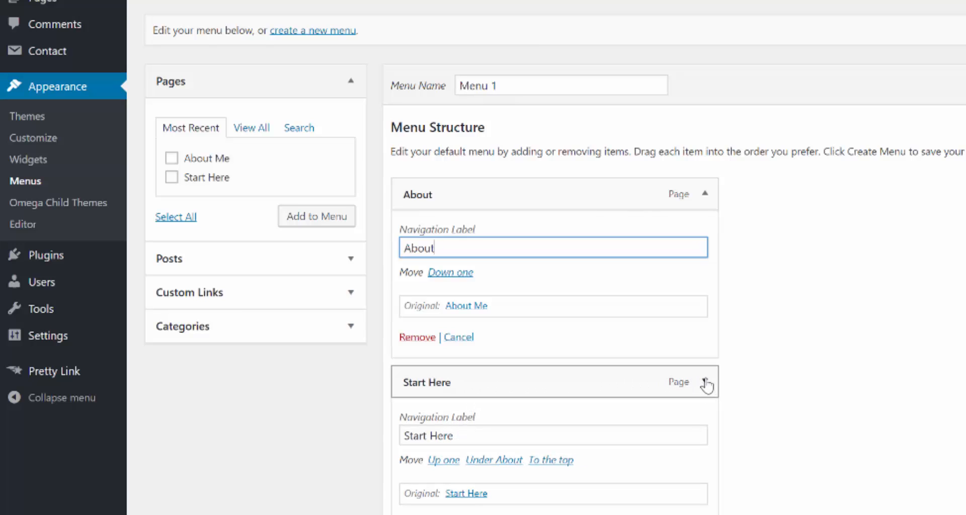
{"action": "left_click", "coordinate": [707, 384]}
{"action": "left_click", "coordinate": [704, 195]}
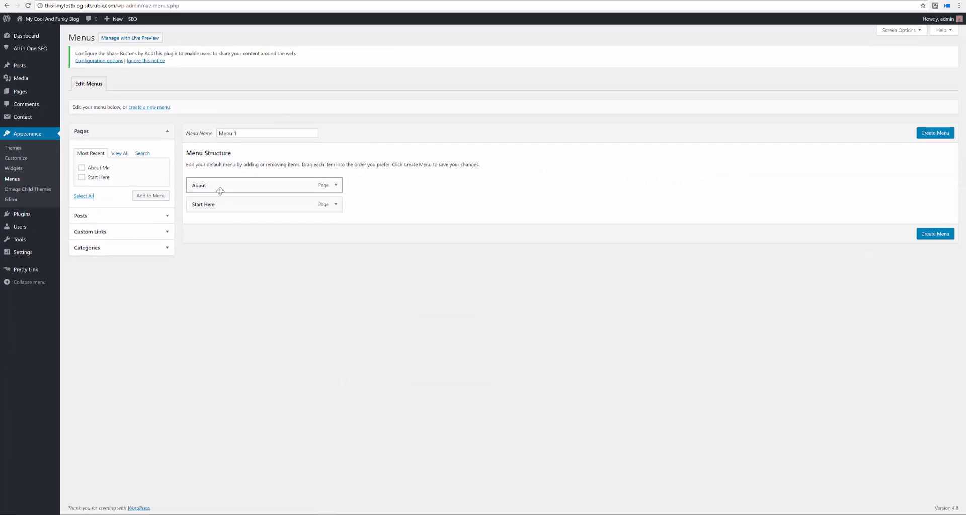
View the blog's front page, and open the fitnessfirst.co.uk website in a new browser tab as an example.
{"action": "left_click", "coordinate": [192, 0]}
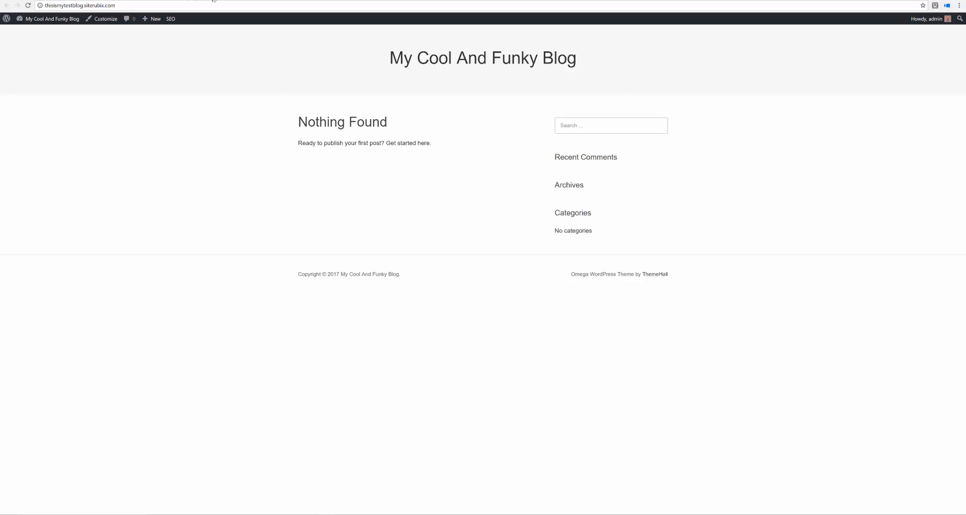
{"action": "key", "text": "ctrl+t"}
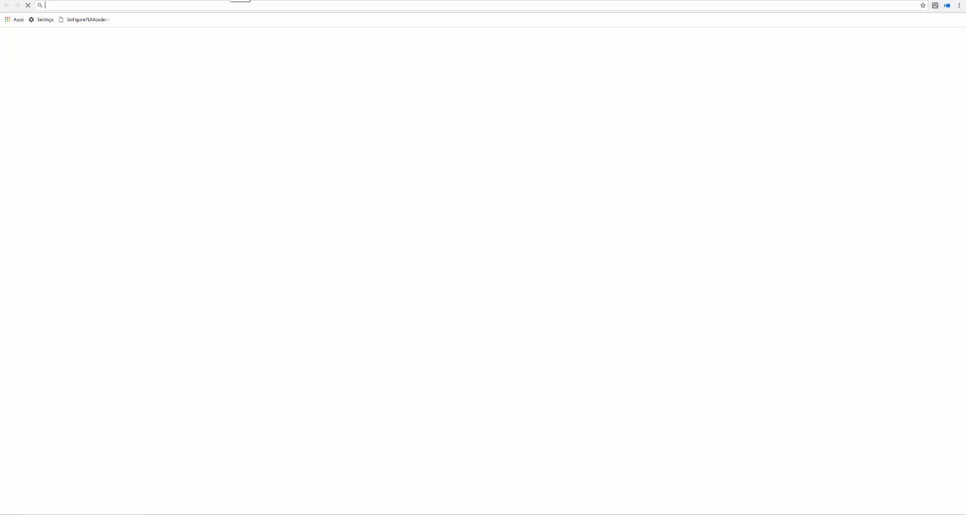
{"action": "type", "text": "fitness"}
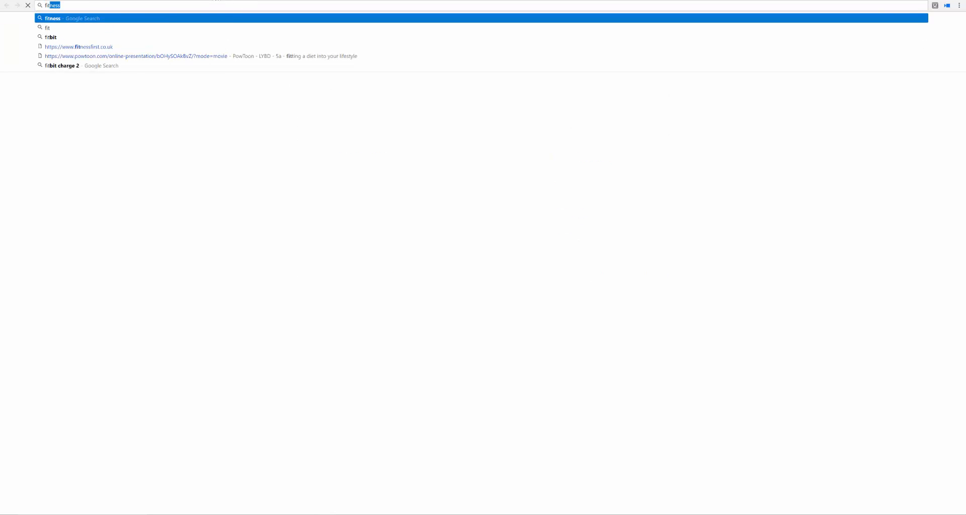
{"action": "left_click", "coordinate": [218, 48]}
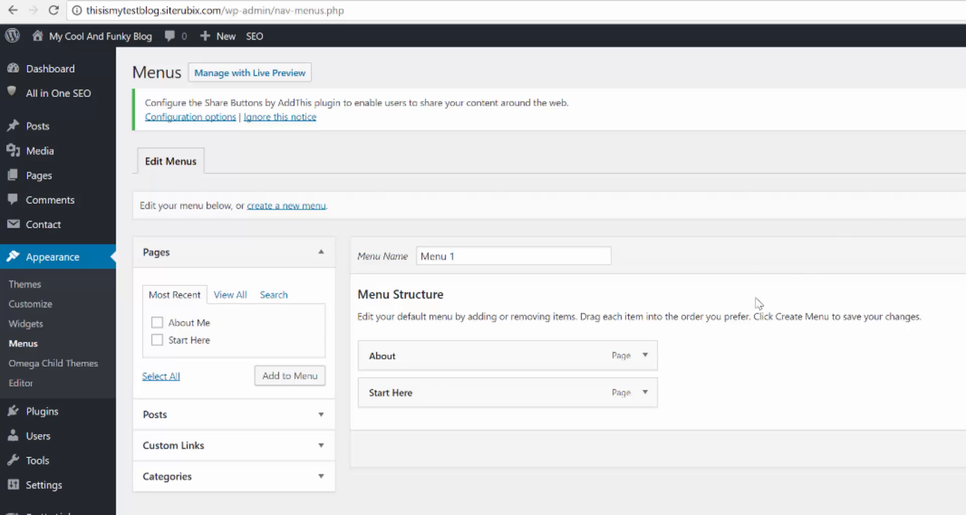
Create the menu as "Main Menu" with Start Here placed above About, and refresh the blog's front page.
{"action": "left_click_drag", "start_coordinate": [551, 391], "coordinate": [559, 346]}
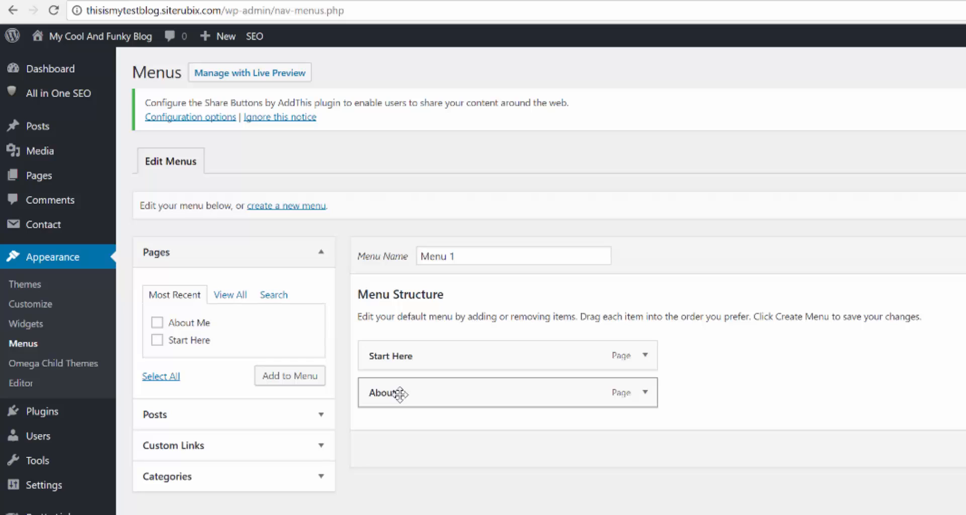
{"action": "left_click", "coordinate": [478, 251]}
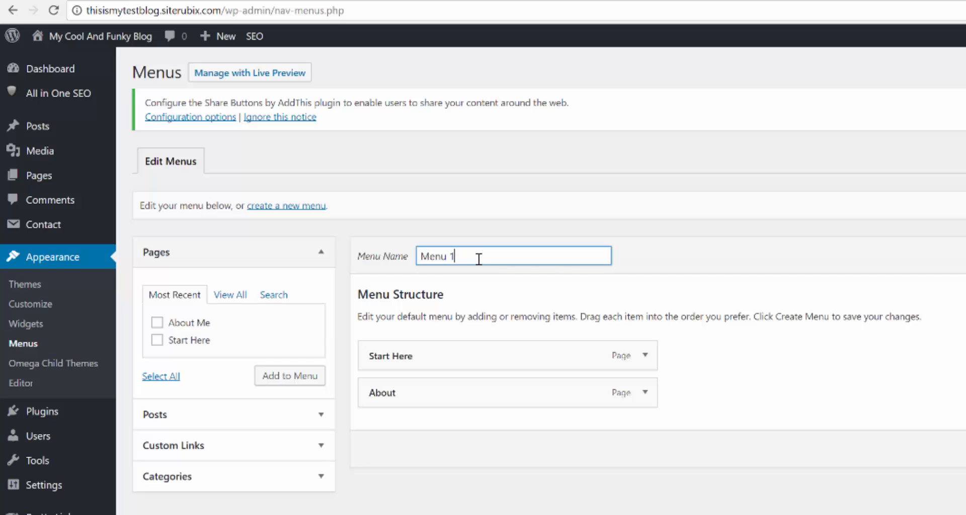
{"action": "left_click_drag", "start_coordinate": [468, 257], "coordinate": [419, 255]}
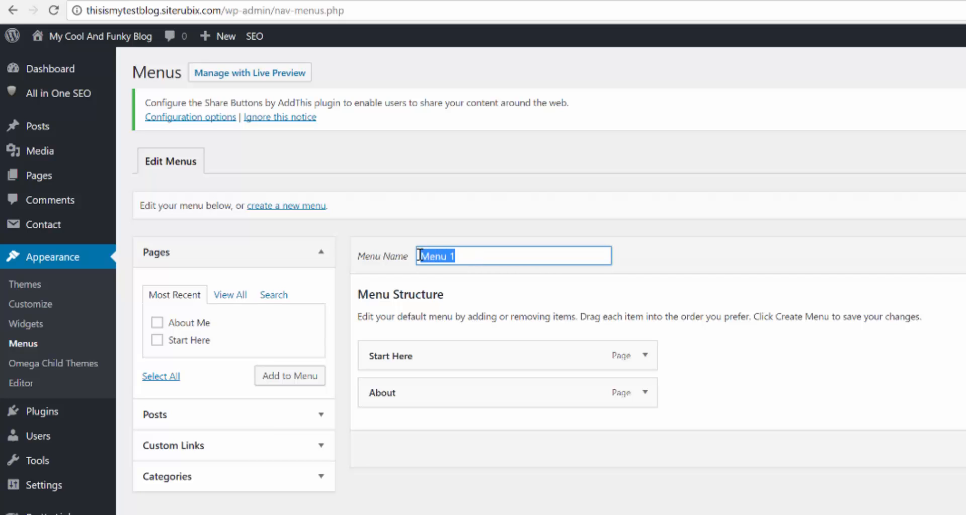
{"action": "type", "text": "Main Menu"}
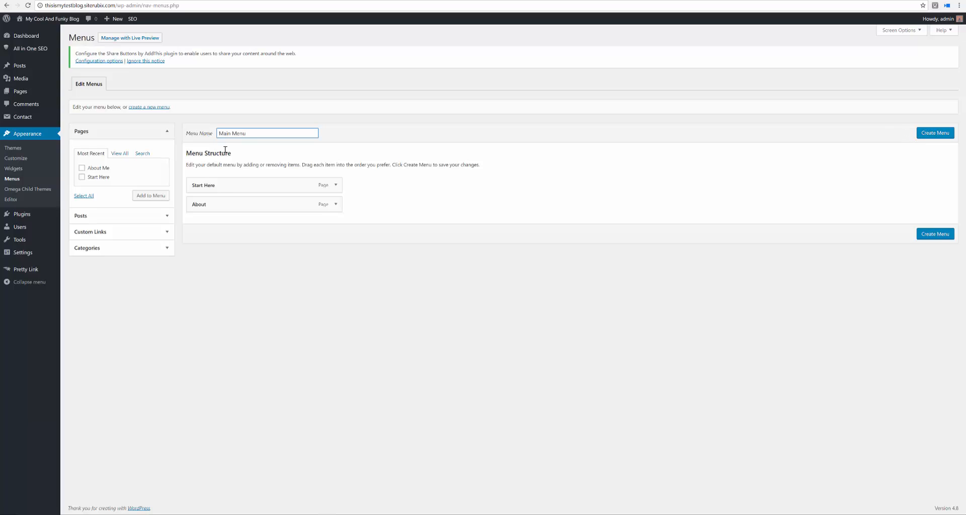
{"action": "left_click", "coordinate": [936, 134]}
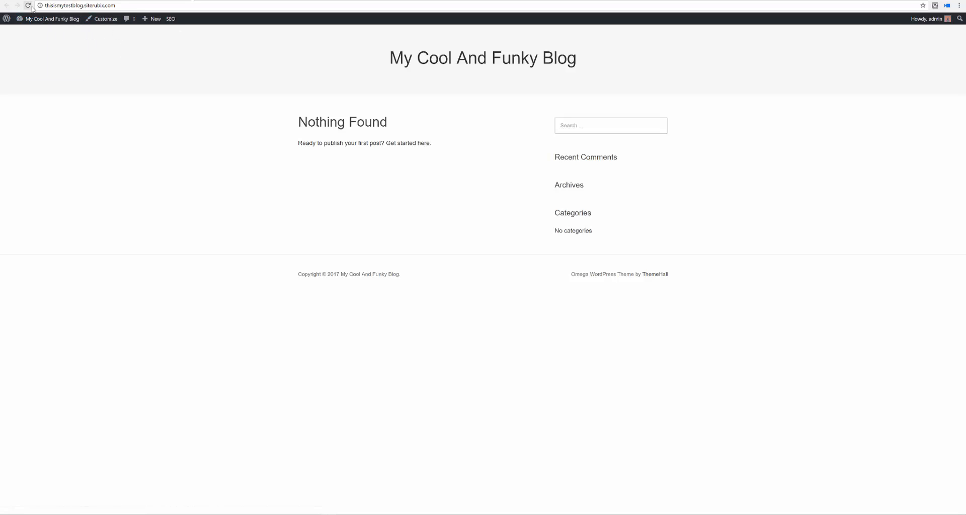
{"action": "left_click", "coordinate": [27, 5]}
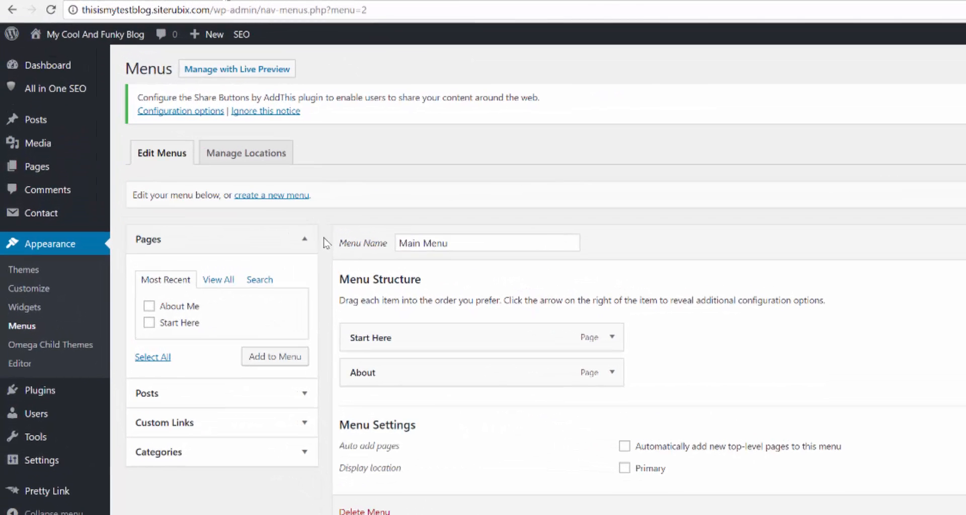
Assign Main Menu to the theme's Primary location and save the location changes.
{"action": "left_click", "coordinate": [232, 158]}
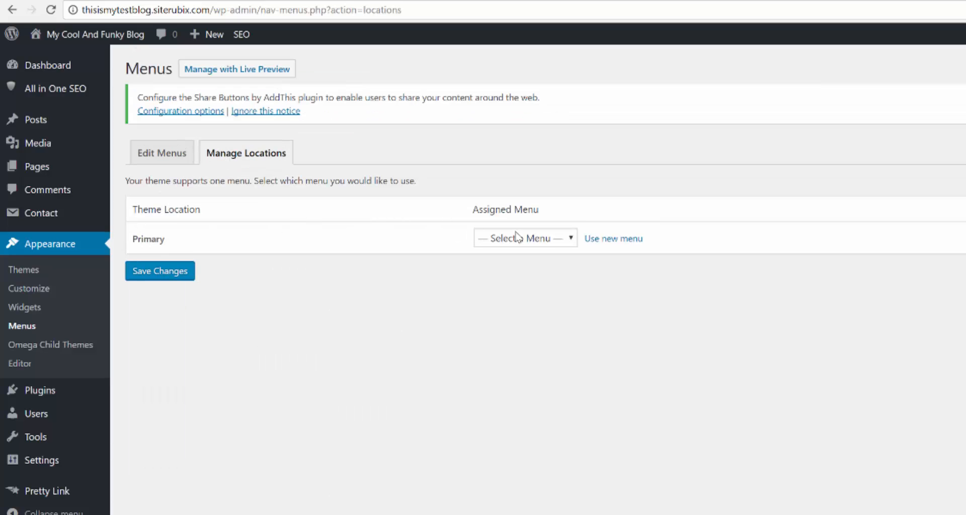
{"action": "left_click", "coordinate": [530, 242]}
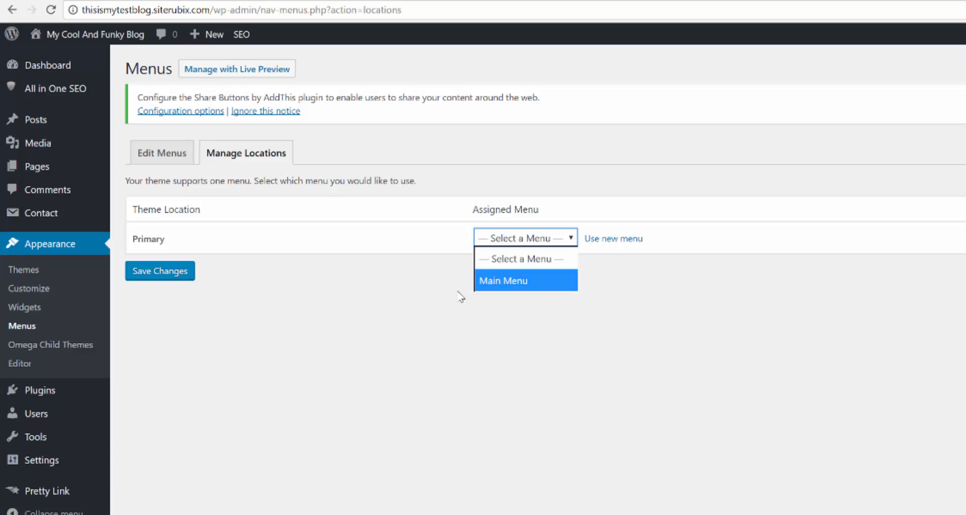
{"action": "left_click", "coordinate": [509, 282]}
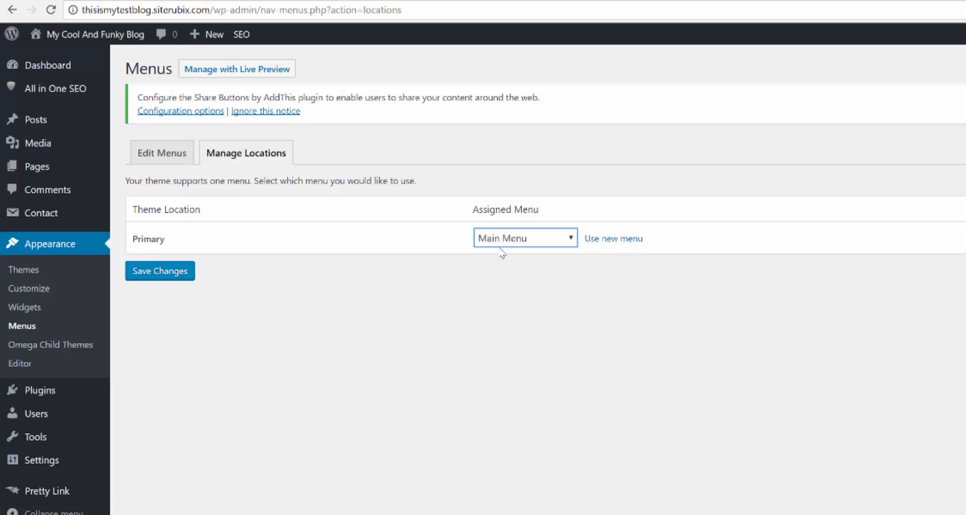
{"action": "left_click", "coordinate": [157, 273]}
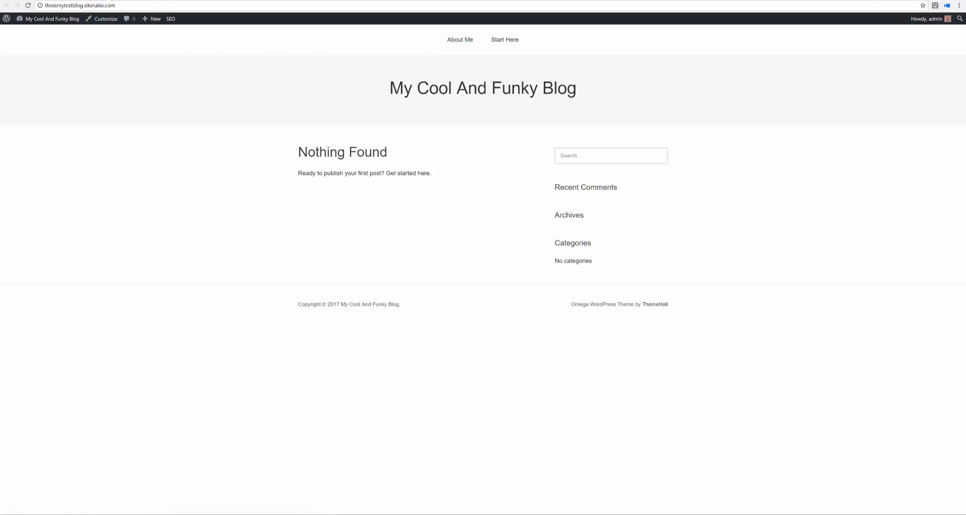
Refresh the blog's front page to check its navigation, and return to editing Main Menu.
{"action": "left_click", "coordinate": [59, 1]}
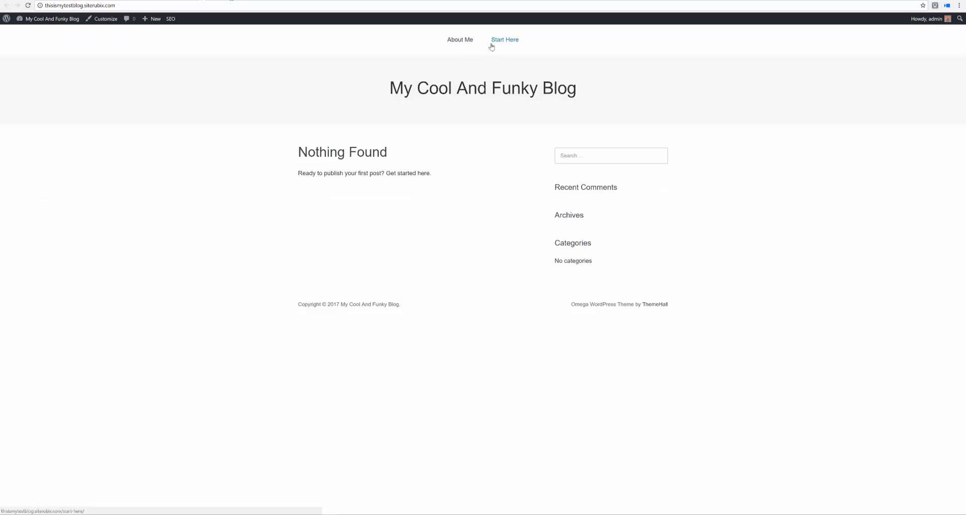
{"action": "left_click", "coordinate": [29, 5]}
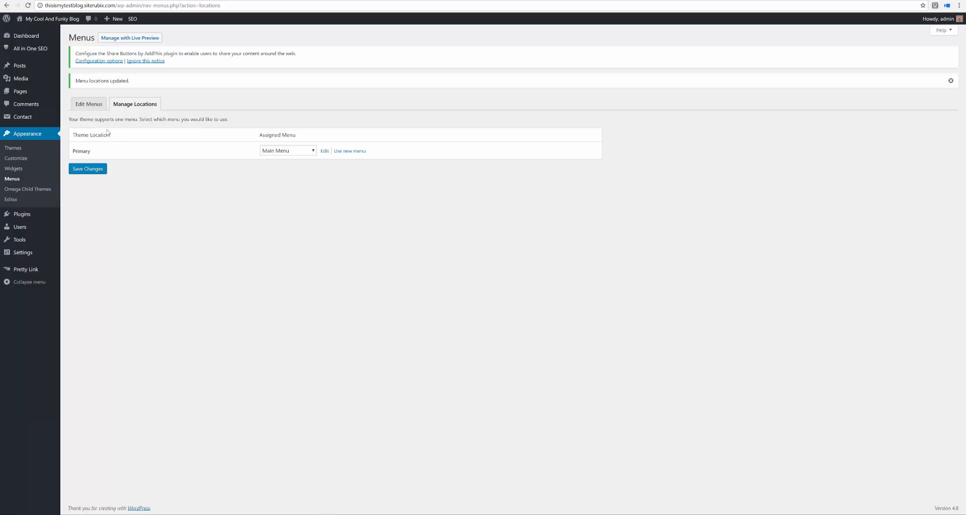
{"action": "left_click", "coordinate": [89, 104]}
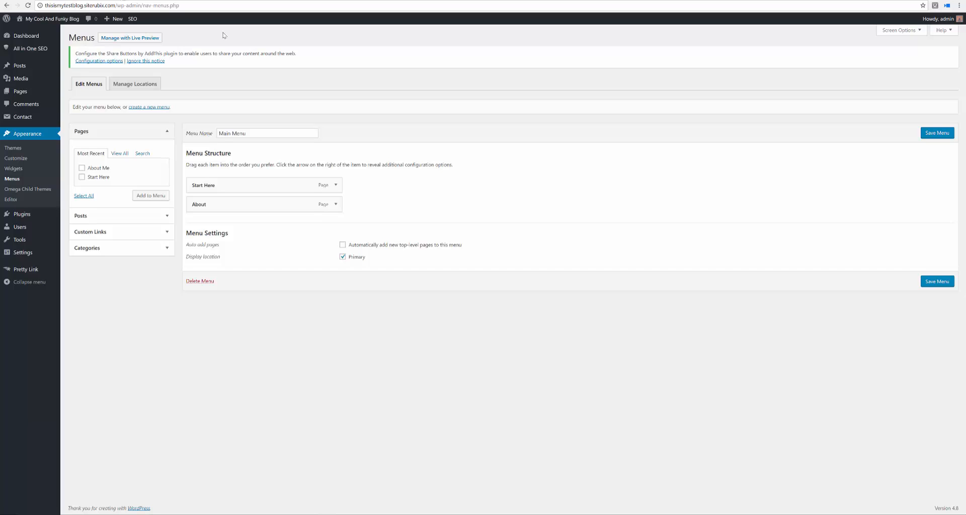
{"action": "key", "text": "ctrl+f"}
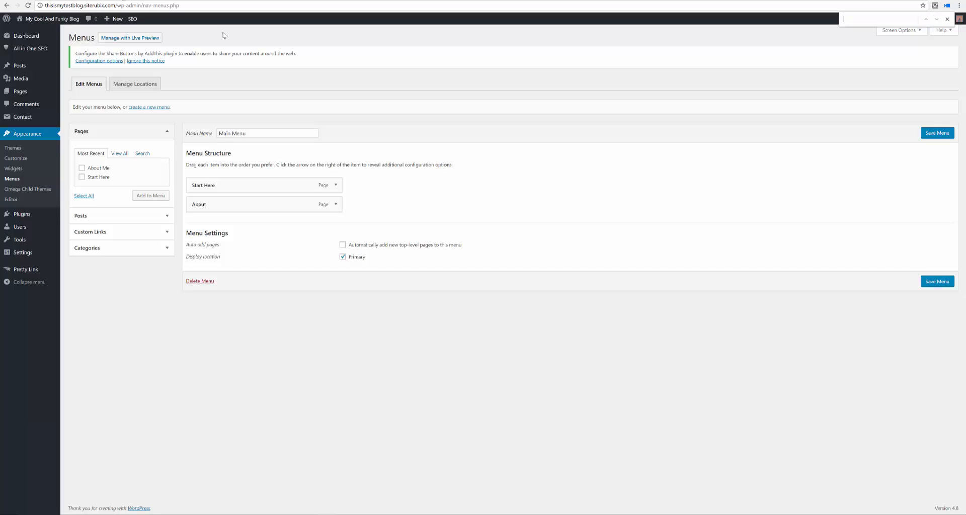